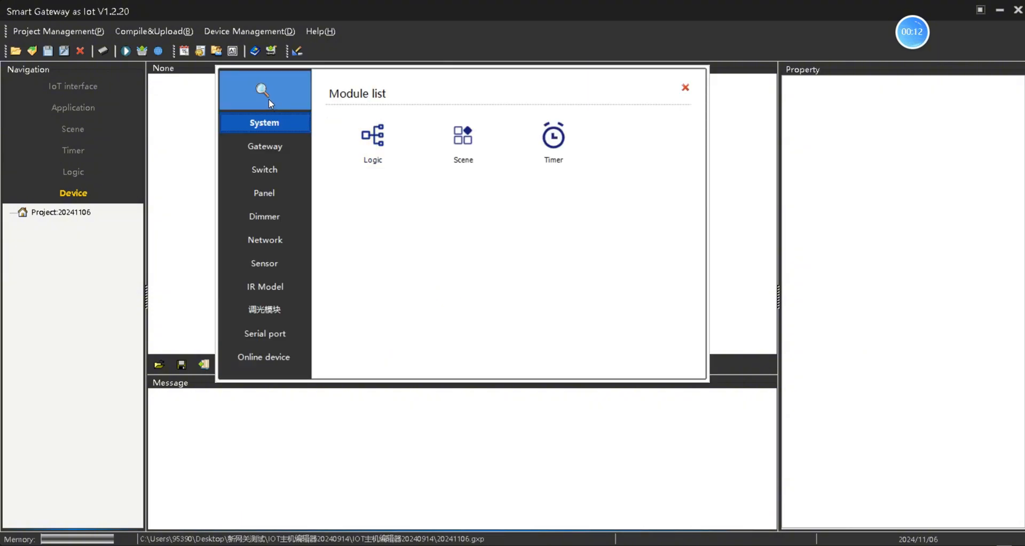
# Step: Search the network for gateways and select 192.168.1.220 from the found gateway list
pyautogui.click(269, 100)
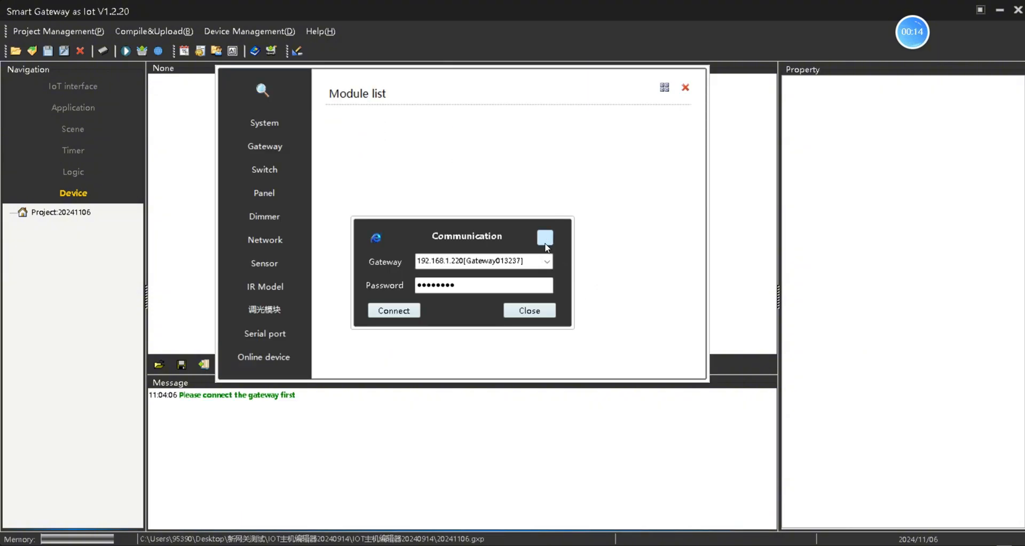
pyautogui.click(543, 237)
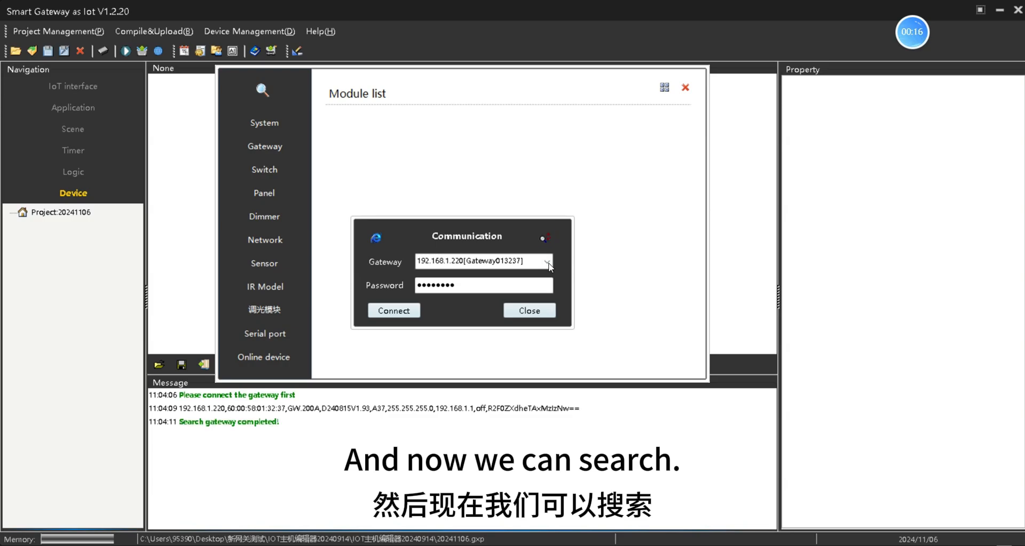
pyautogui.click(548, 263)
pyautogui.click(548, 263)
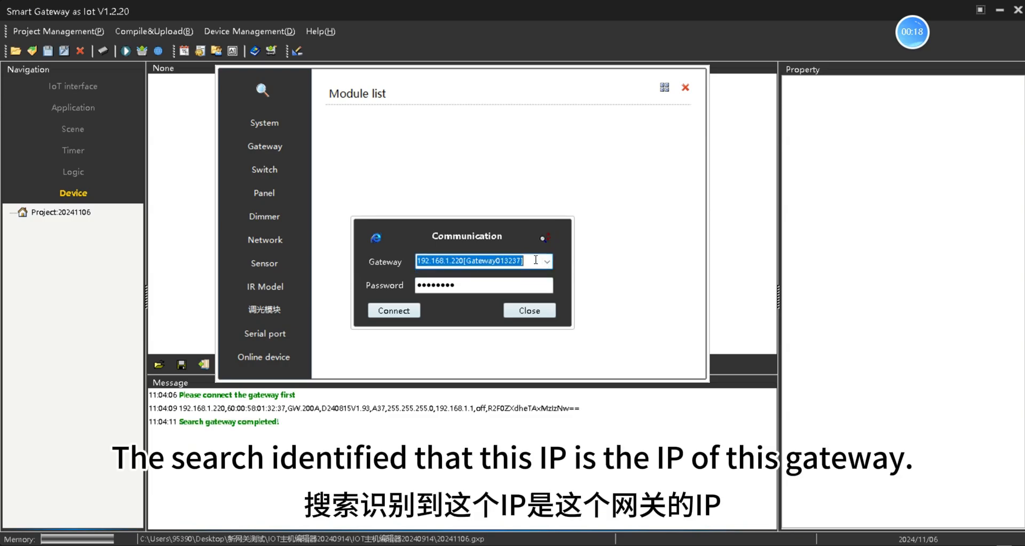
pyautogui.click(535, 261)
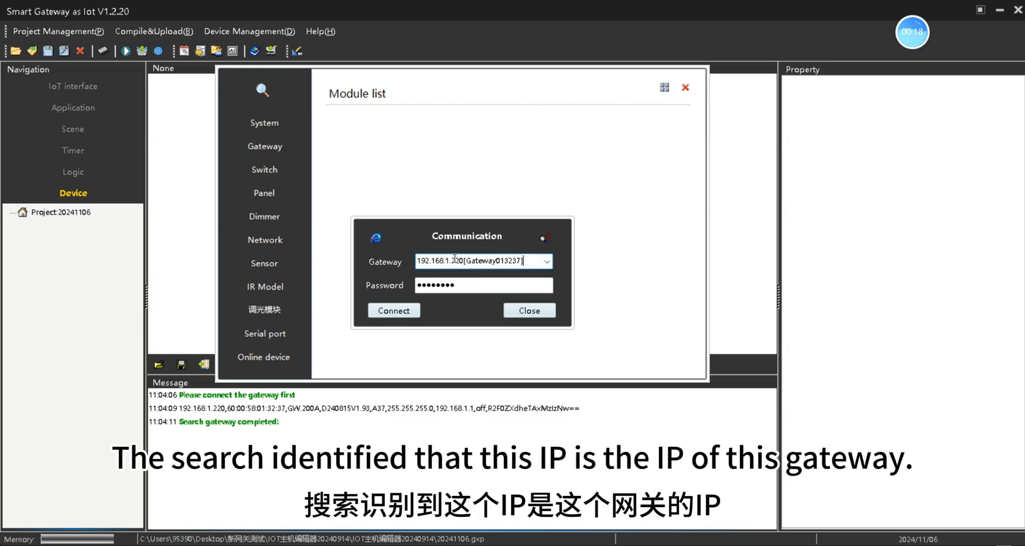
# Step: Open the web configuration page for 192.168.1.220 and log in with the admin password
pyautogui.click(374, 238)
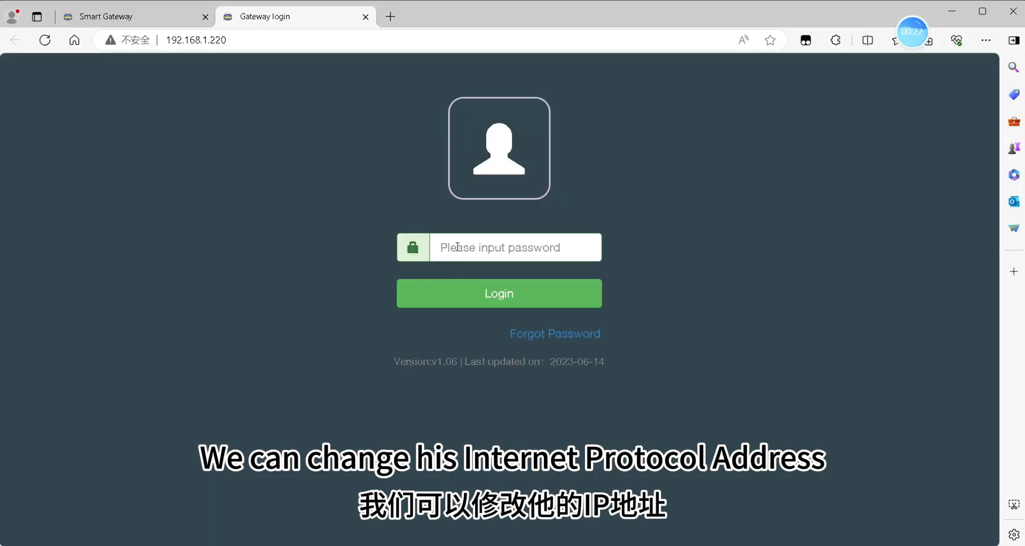
pyautogui.click(458, 247)
pyautogui.write('a')
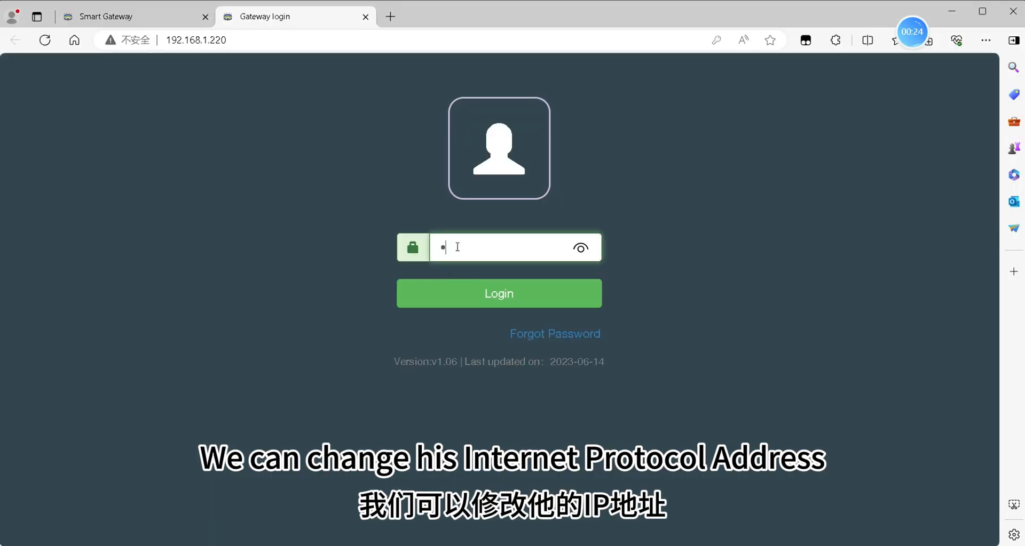
pyautogui.write('as')
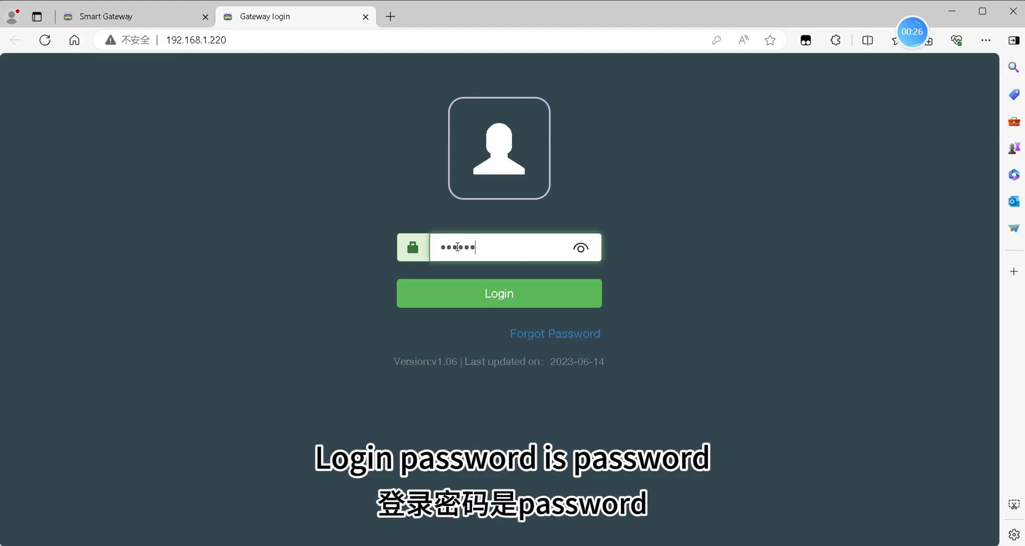
pyautogui.click(578, 250)
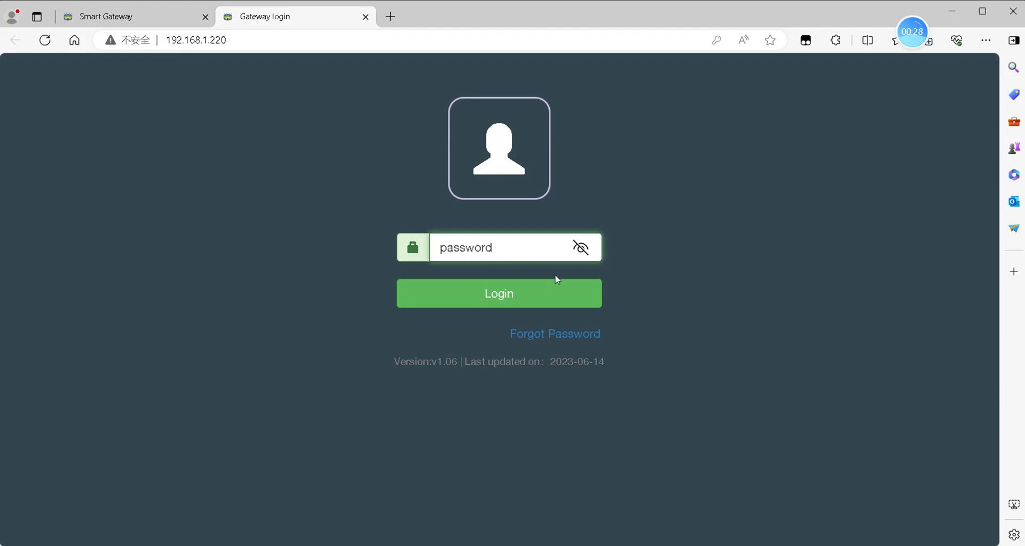
pyautogui.click(512, 296)
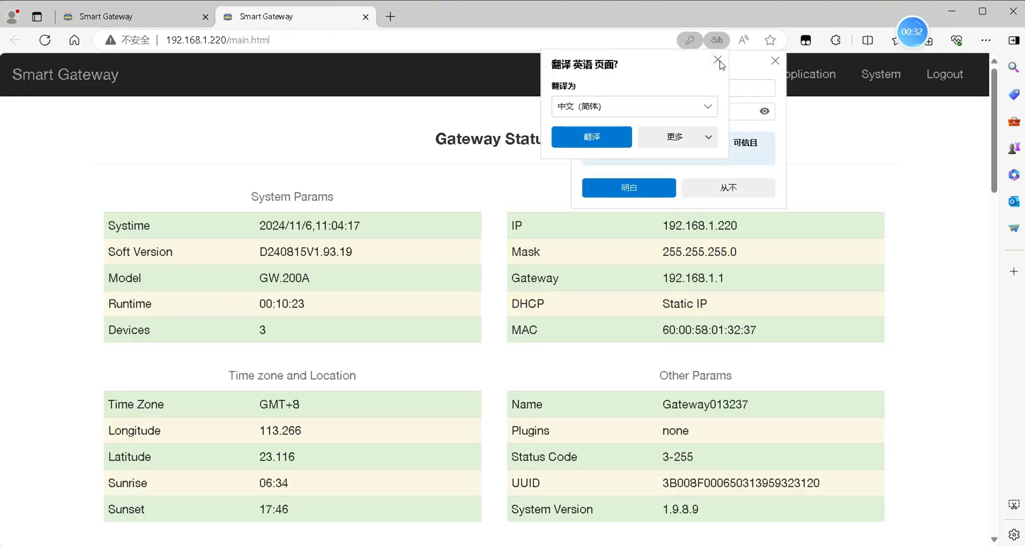
# Step: Change the gateway's address to static IP 192.168.1.225, then close the browser
pyautogui.click(717, 61)
pyautogui.click(774, 61)
pyautogui.scroll(-5, 587, 368)
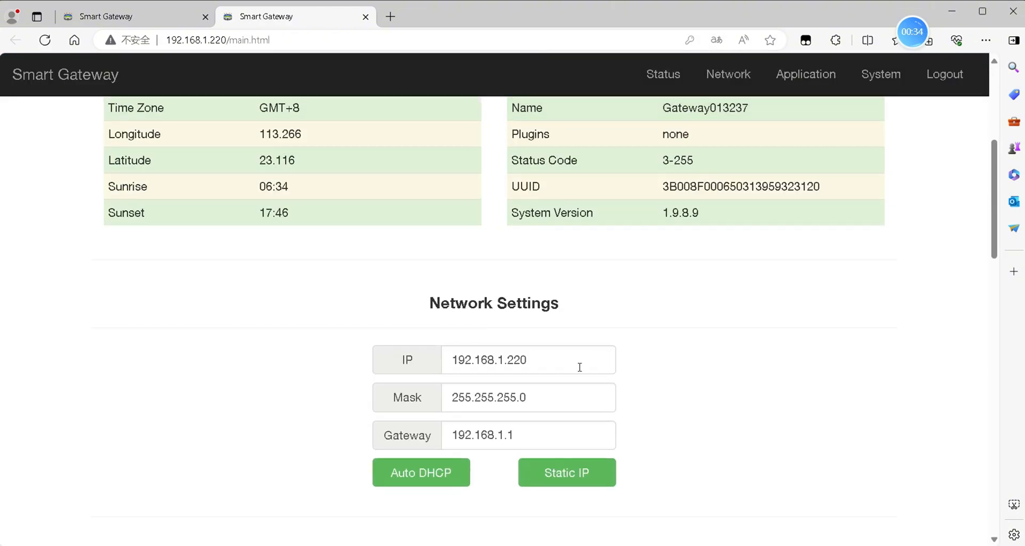
pyautogui.click(553, 366)
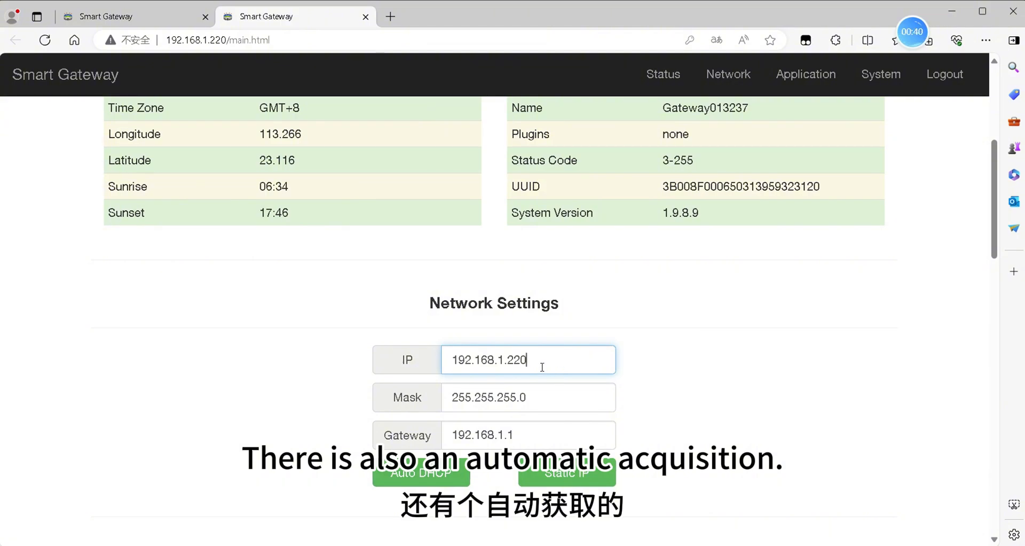
pyautogui.write('5')
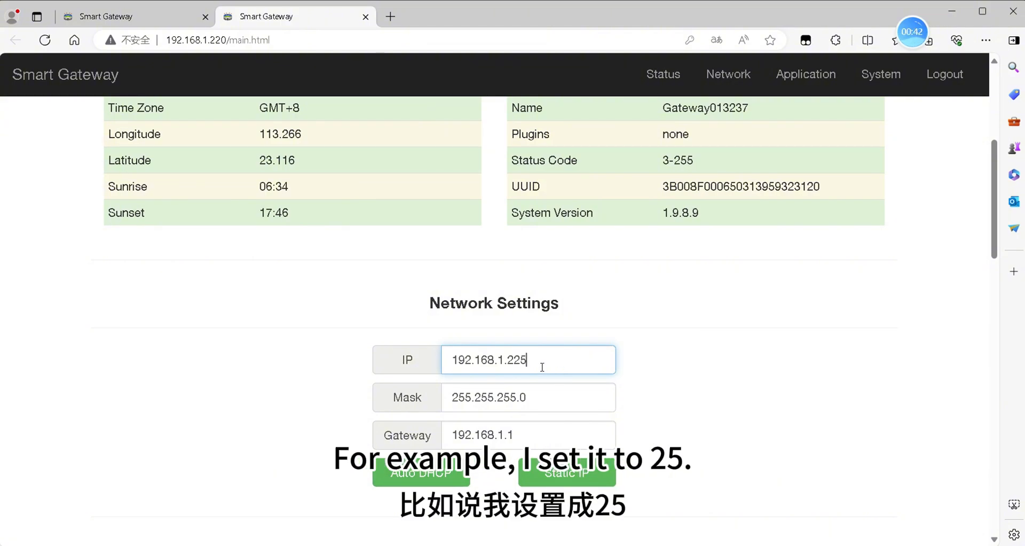
pyautogui.click(570, 472)
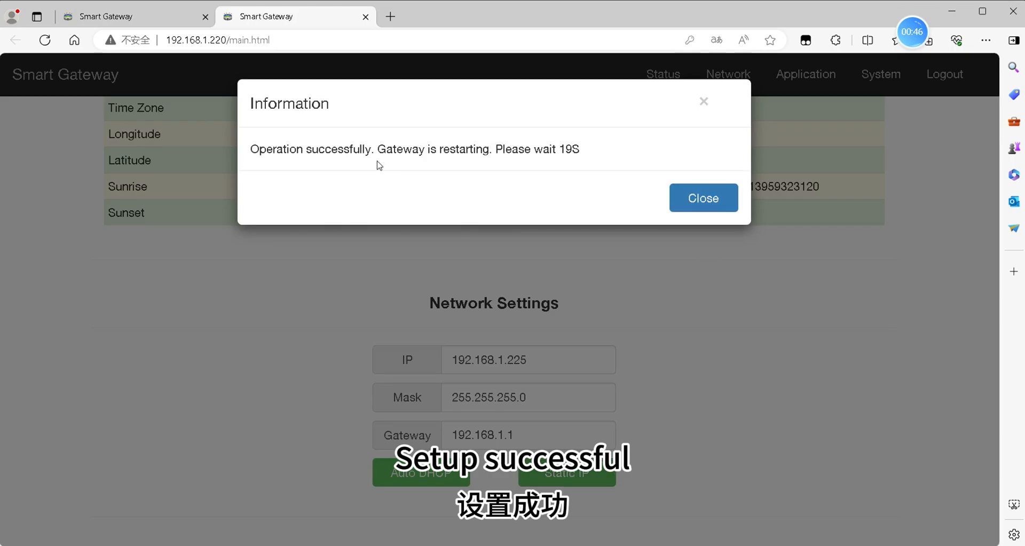
pyautogui.click(703, 202)
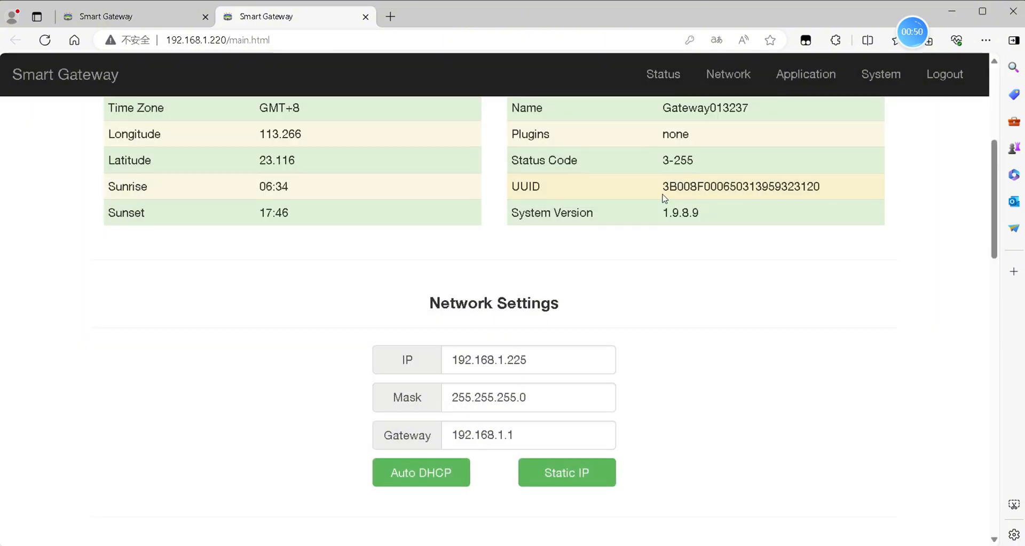
pyautogui.click(1014, 12)
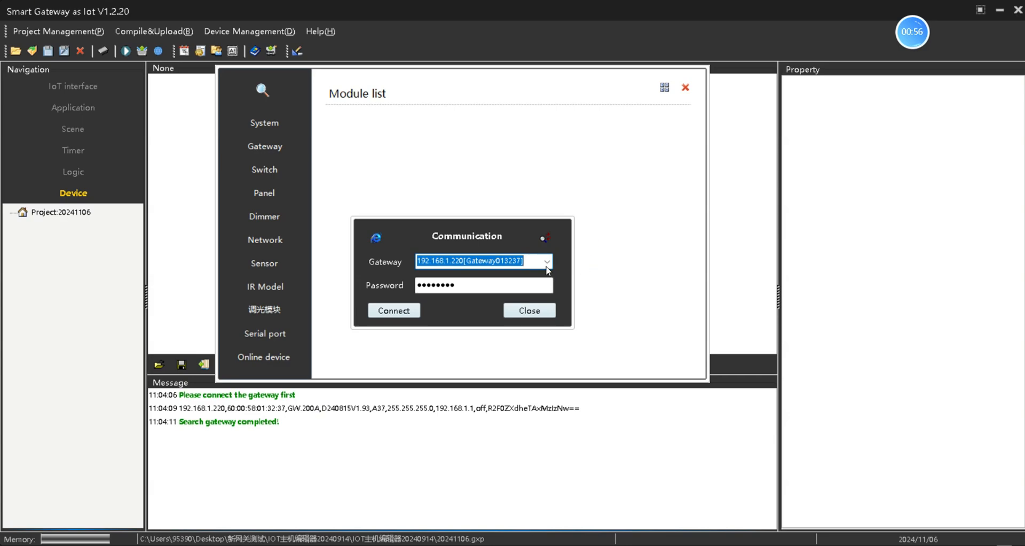
# Step: Search again, pick the gateway at 192.168.1.225 from the list, and connect
pyautogui.click(545, 238)
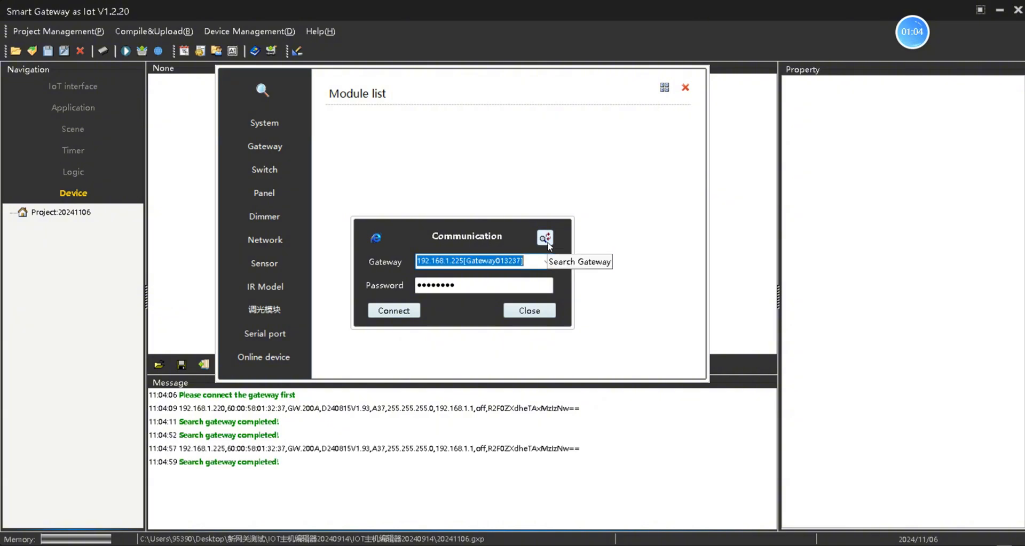
pyautogui.click(546, 261)
pyautogui.click(548, 275)
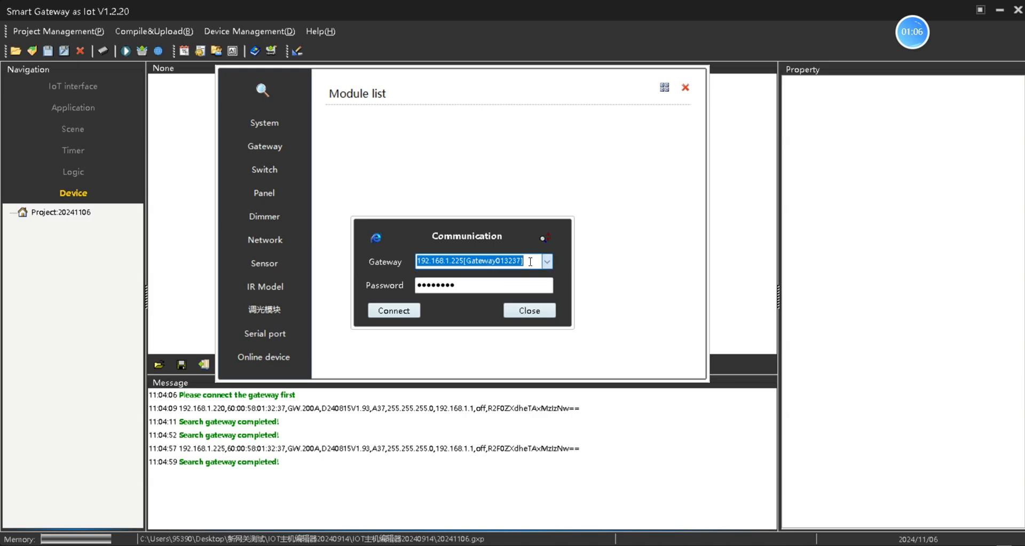
pyautogui.click(405, 310)
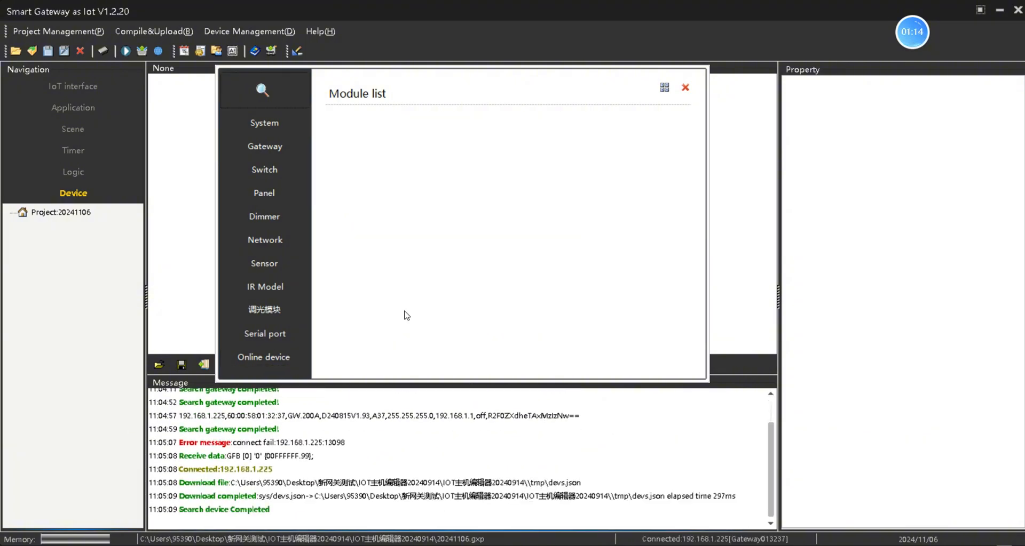
# Step: Add the GW.200A gateway and PLC.64A module from the module search, then open Application
pyautogui.click(277, 96)
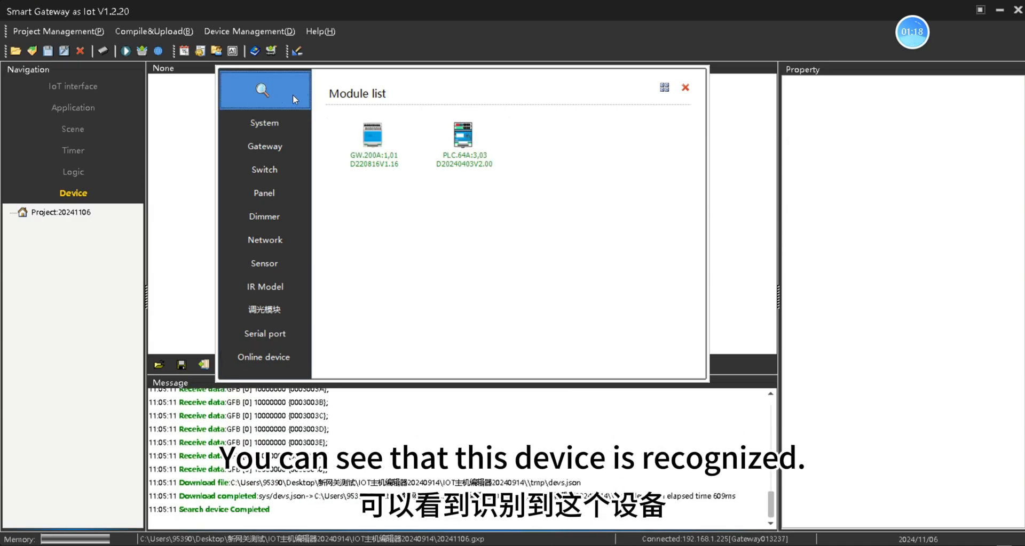
pyautogui.doubleClick(377, 150)
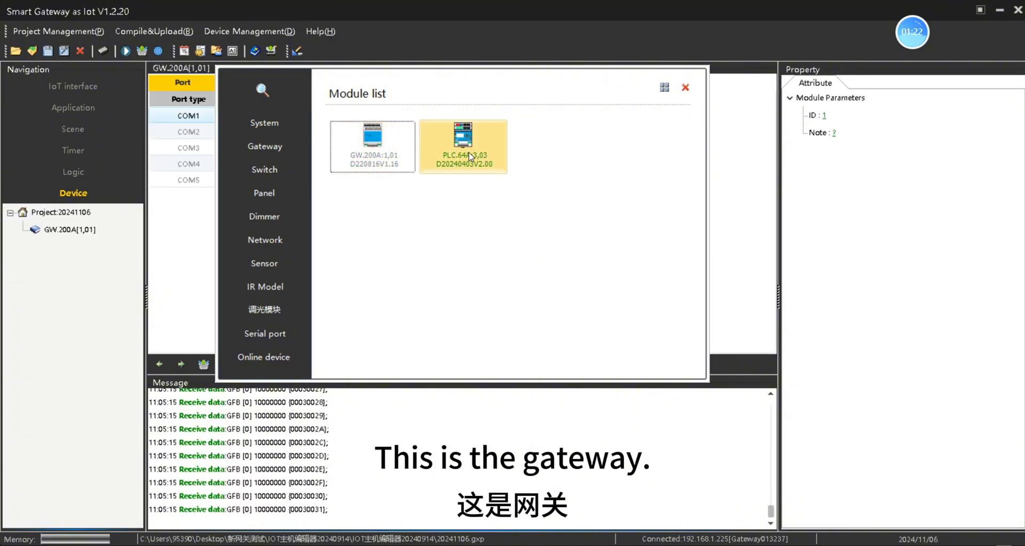
pyautogui.doubleClick(487, 150)
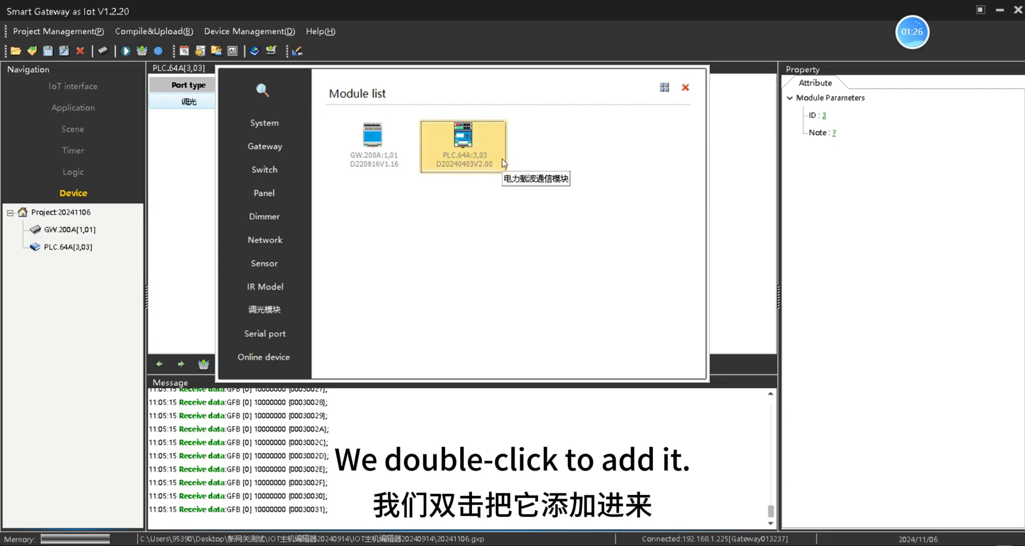
pyautogui.click(685, 88)
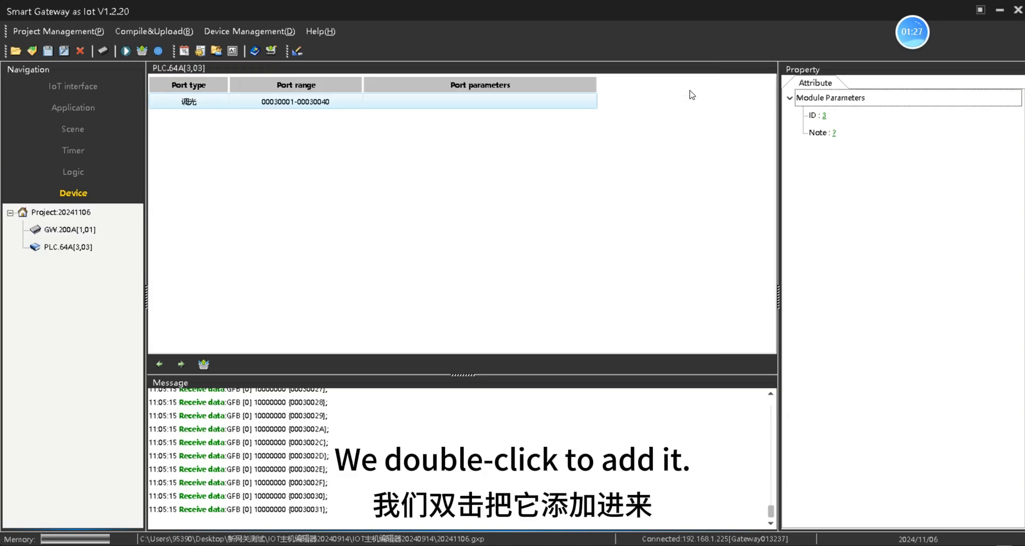
pyautogui.click(84, 109)
pyautogui.click(72, 130)
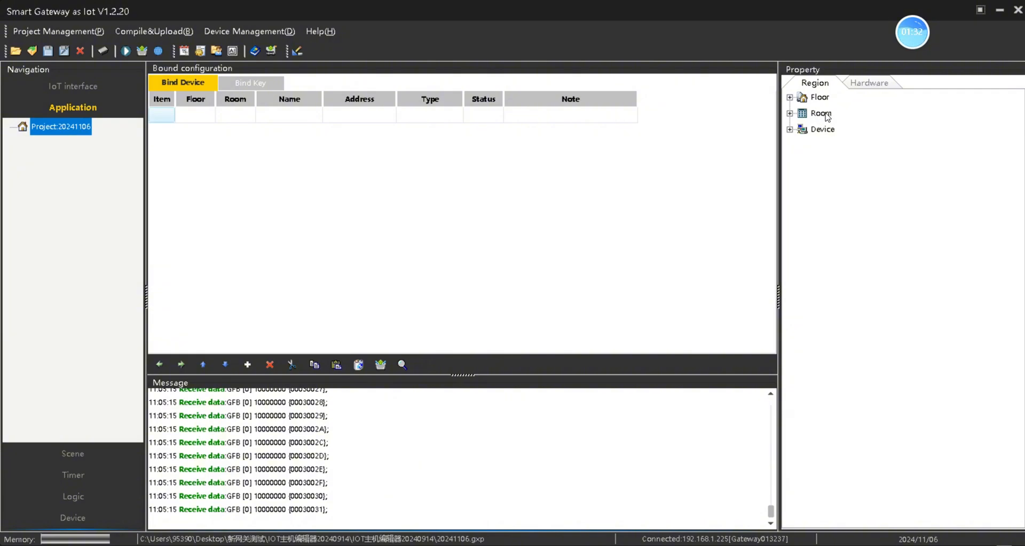
# Step: Create floor N1 with a Living room and Dining room, then select Living room's hardware objects
pyautogui.doubleClick(819, 98)
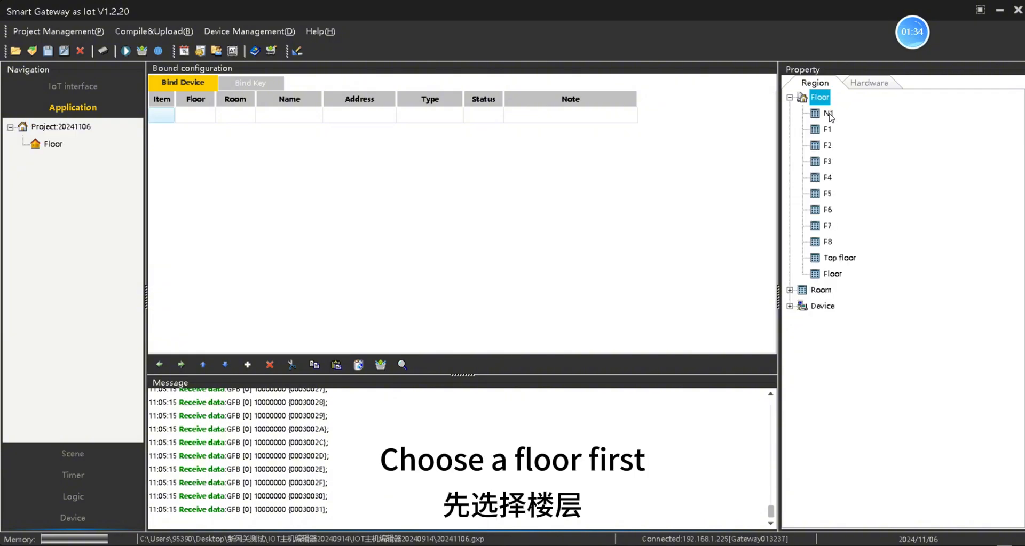
pyautogui.doubleClick(828, 114)
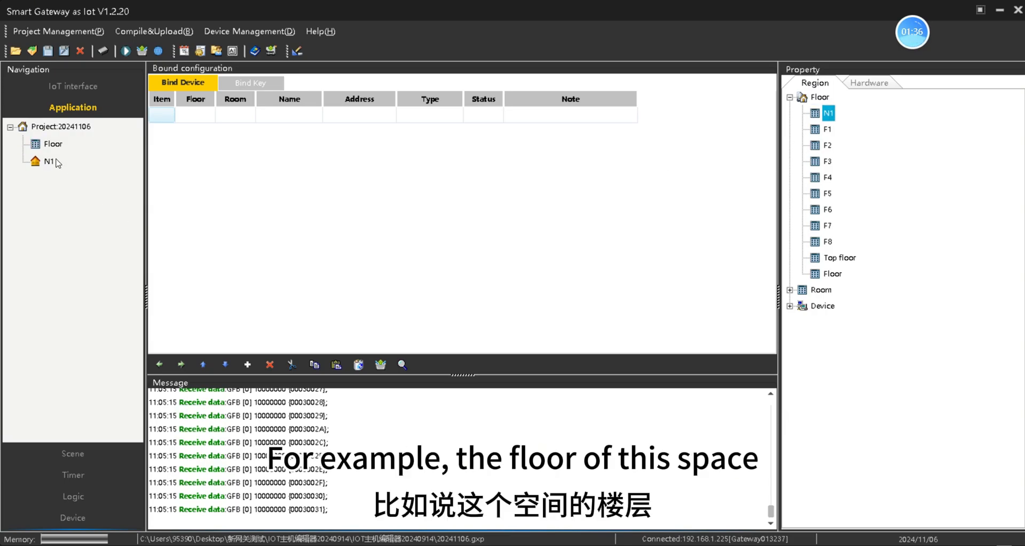
pyautogui.doubleClick(821, 290)
pyautogui.doubleClick(842, 129)
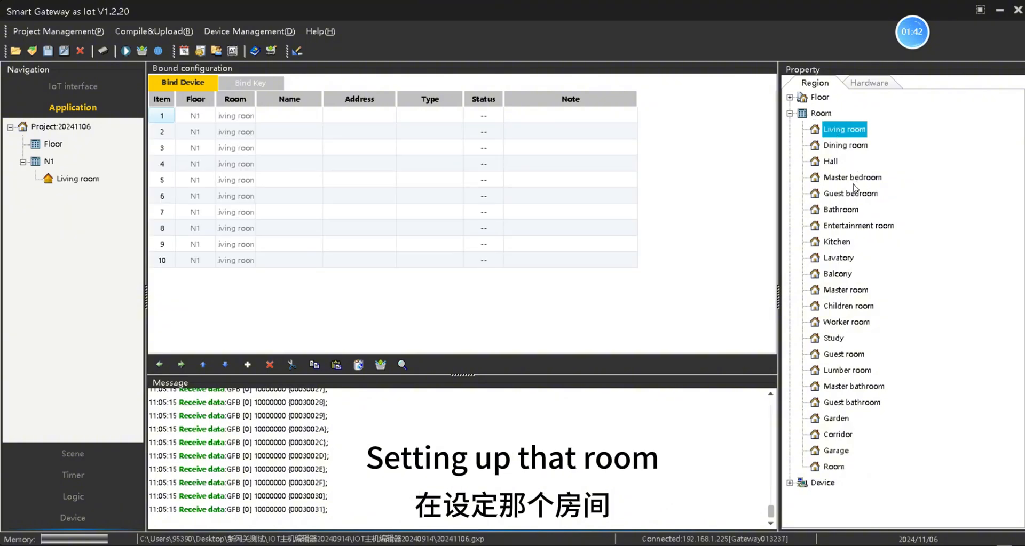
pyautogui.doubleClick(845, 147)
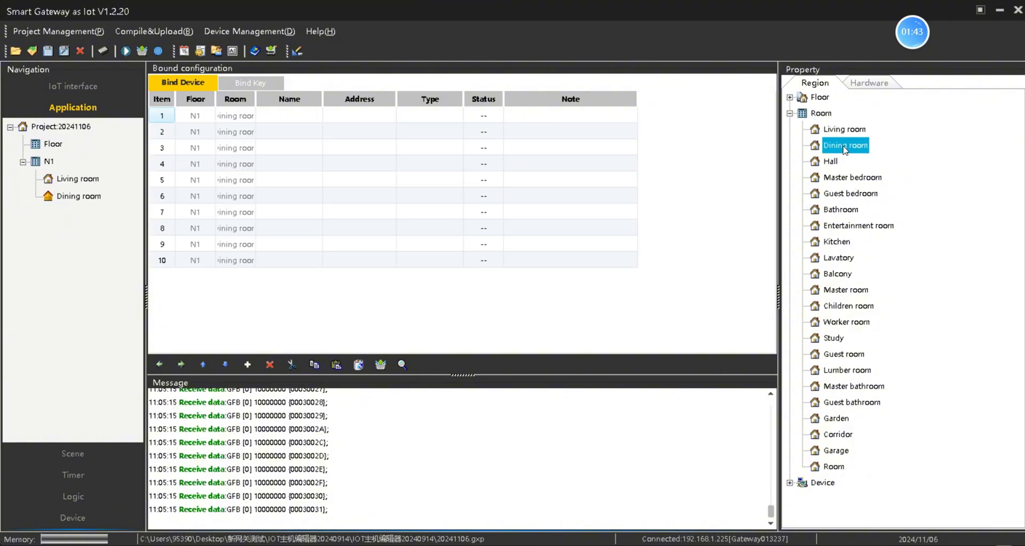
pyautogui.click(78, 180)
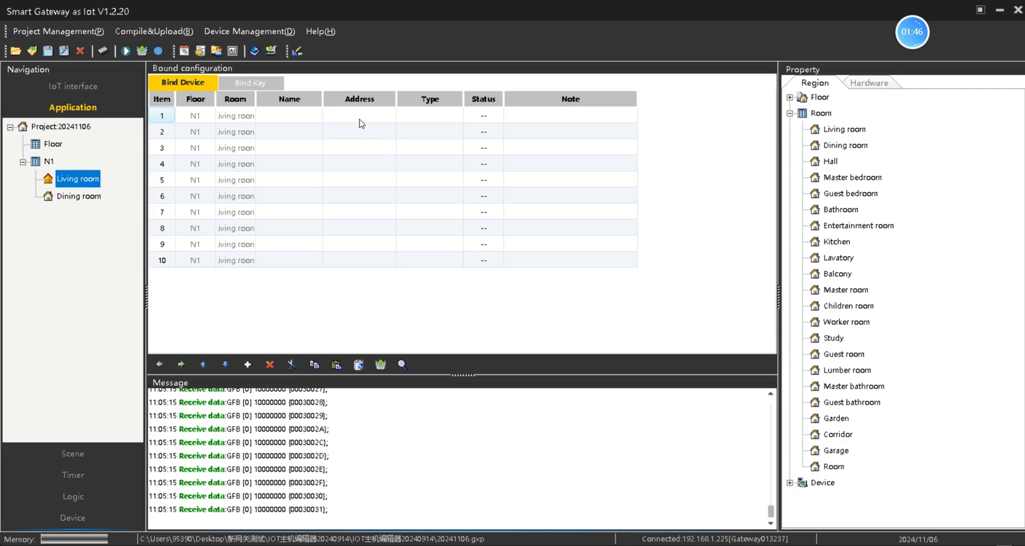
pyautogui.click(860, 84)
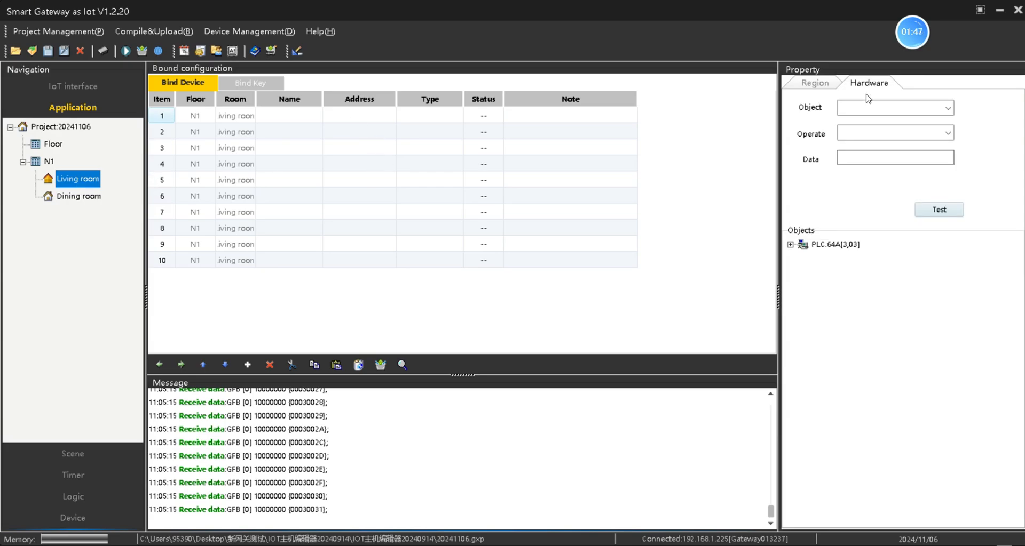
# Step: Bind PLC.64A channels 调光3_1–调光3_10 (addresses 30001–3000A) to Living room rows 1–10
pyautogui.click(831, 246)
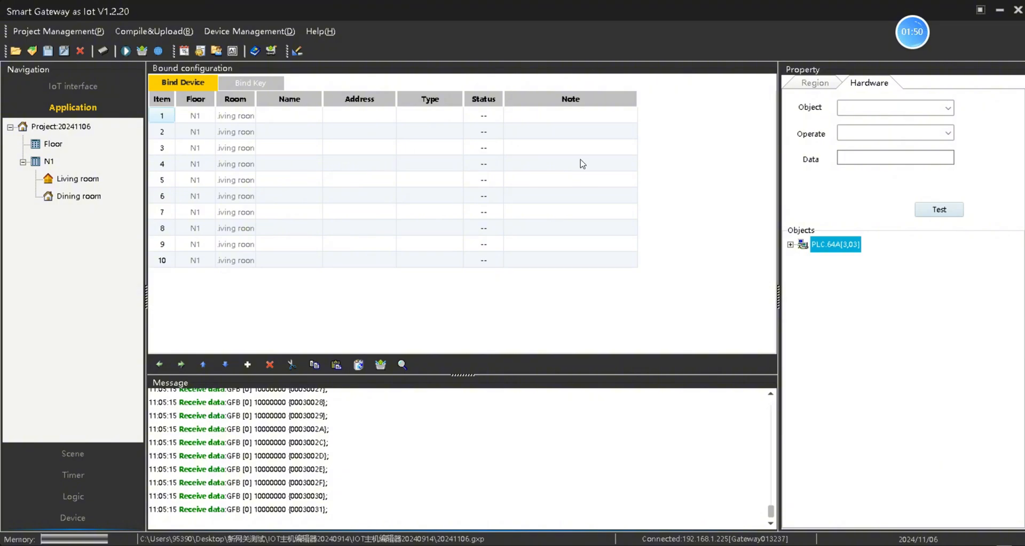
pyautogui.doubleClick(837, 249)
pyautogui.scroll(-15, 859, 277)
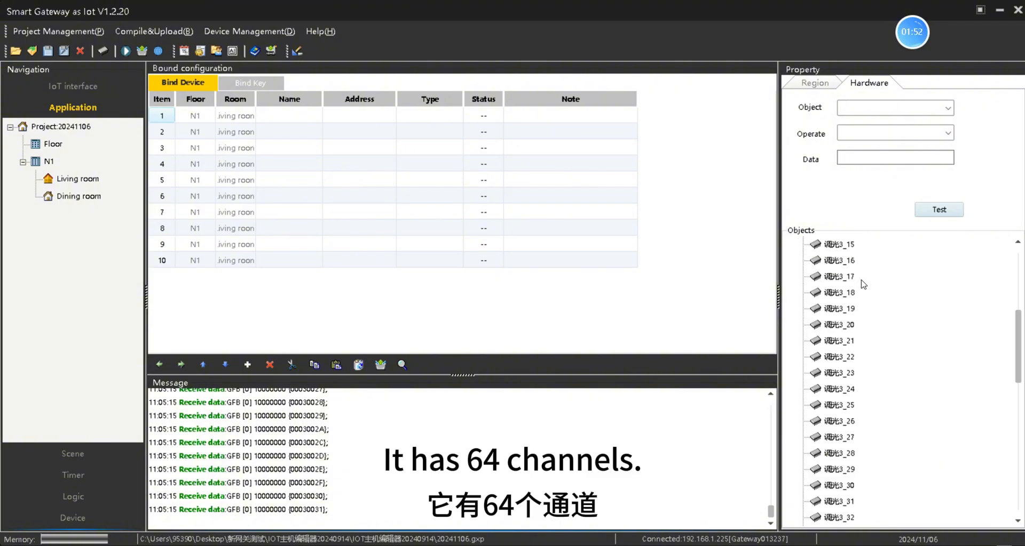
pyautogui.scroll(15, 870, 489)
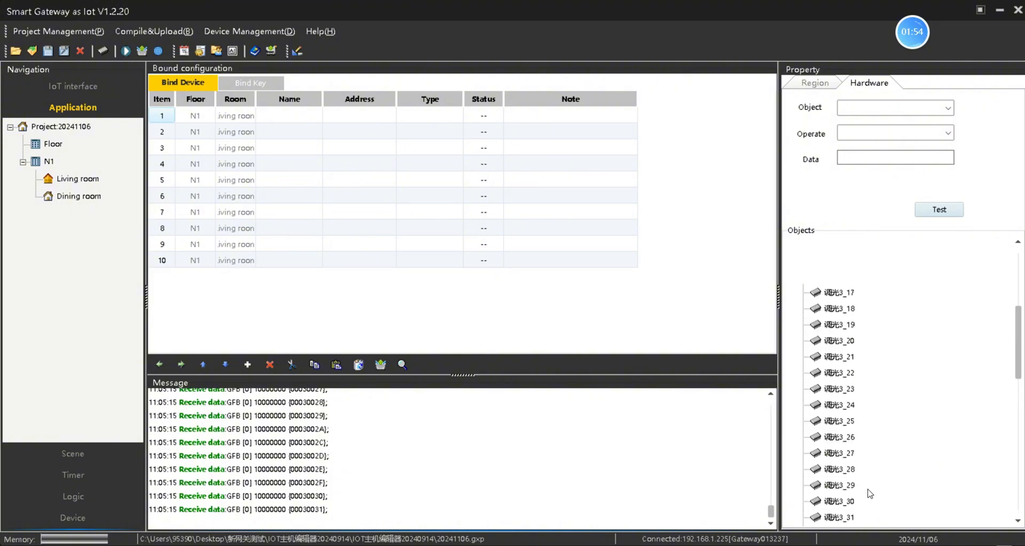
pyautogui.click(369, 114)
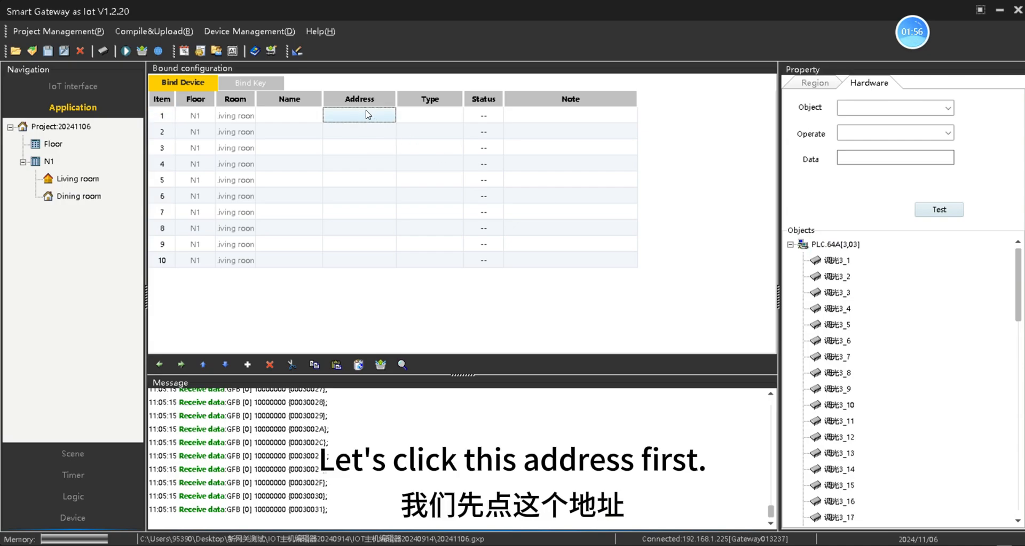
pyautogui.doubleClick(836, 260)
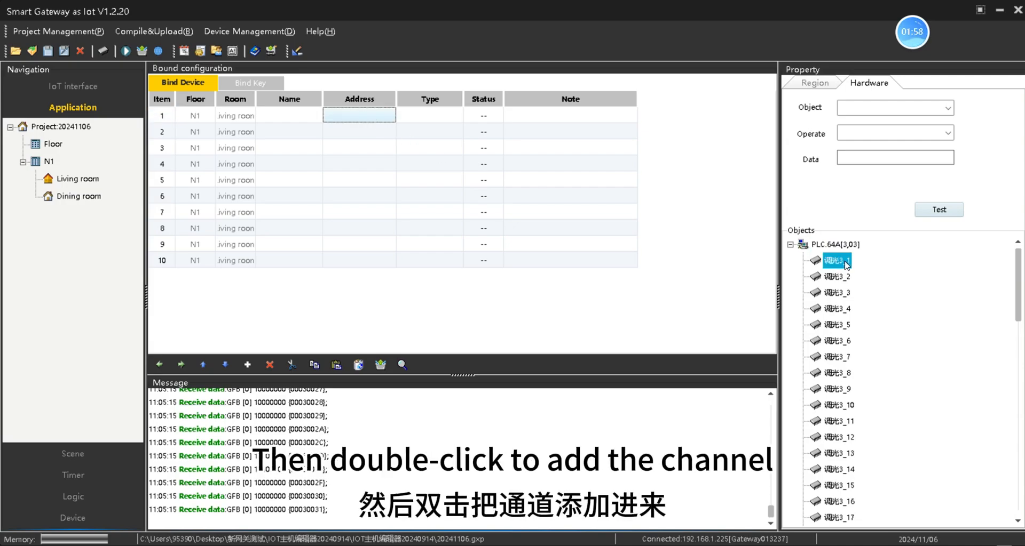
pyautogui.click(846, 276)
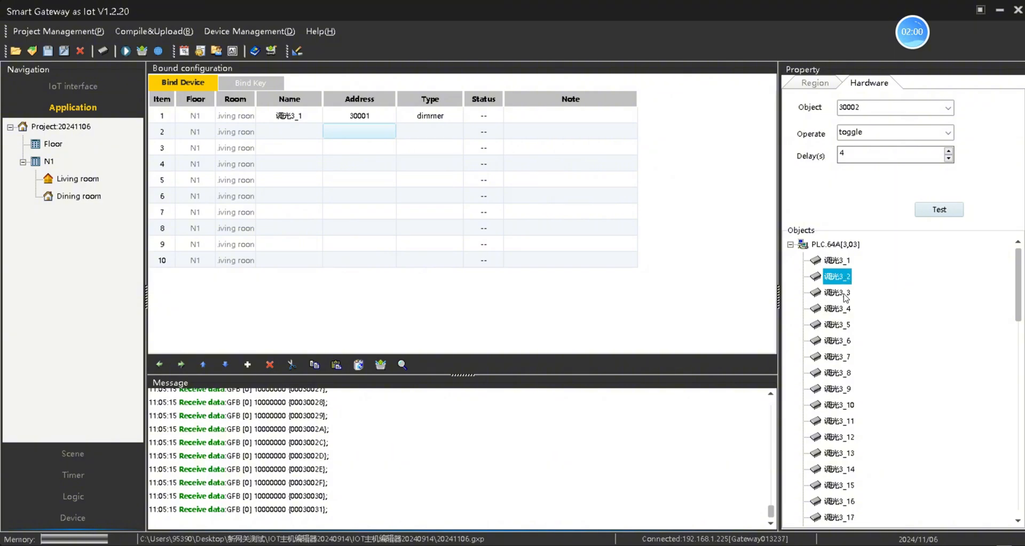
pyautogui.doubleClick(844, 279)
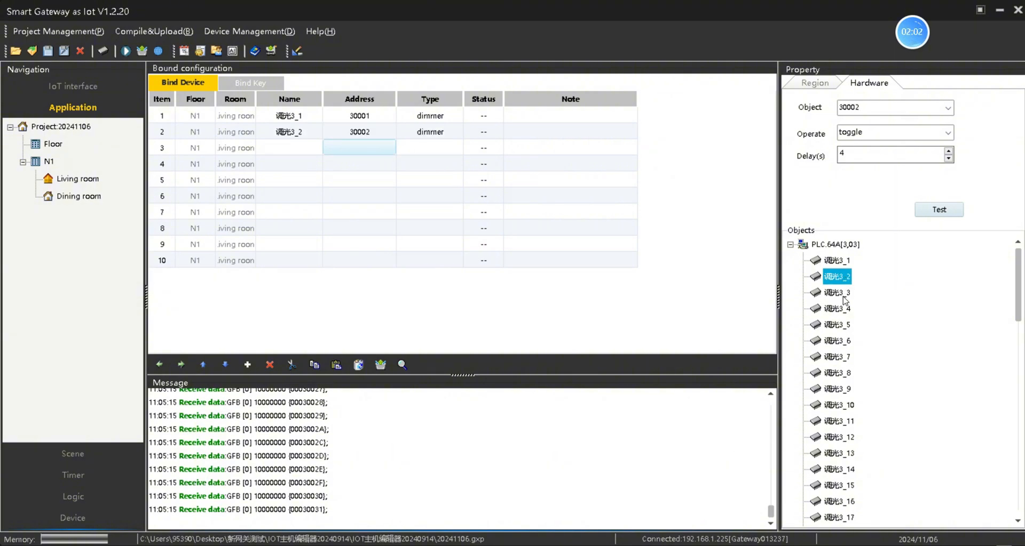
pyautogui.doubleClick(845, 294)
pyautogui.click(845, 310)
pyautogui.doubleClick(845, 309)
pyautogui.doubleClick(845, 327)
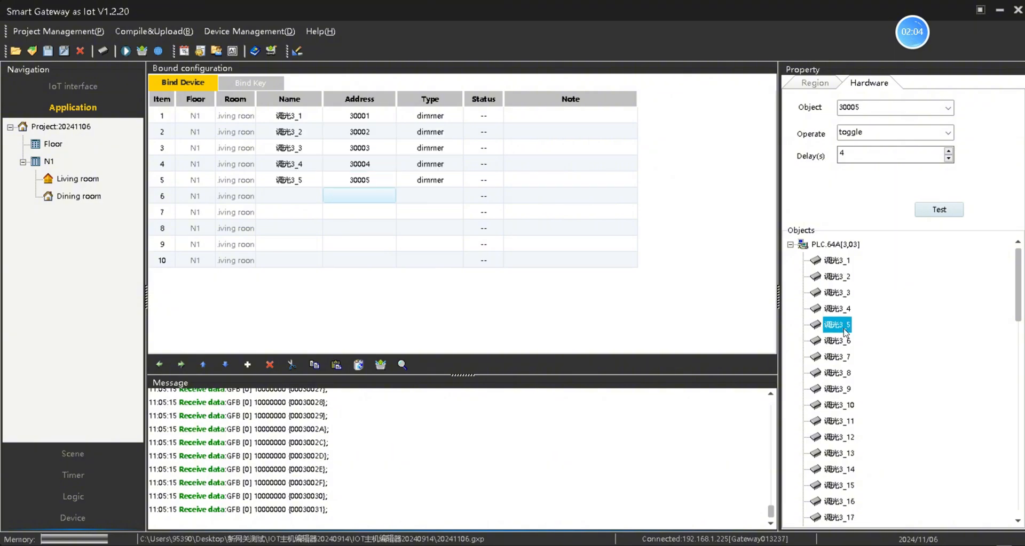
pyautogui.doubleClick(846, 341)
pyautogui.doubleClick(846, 358)
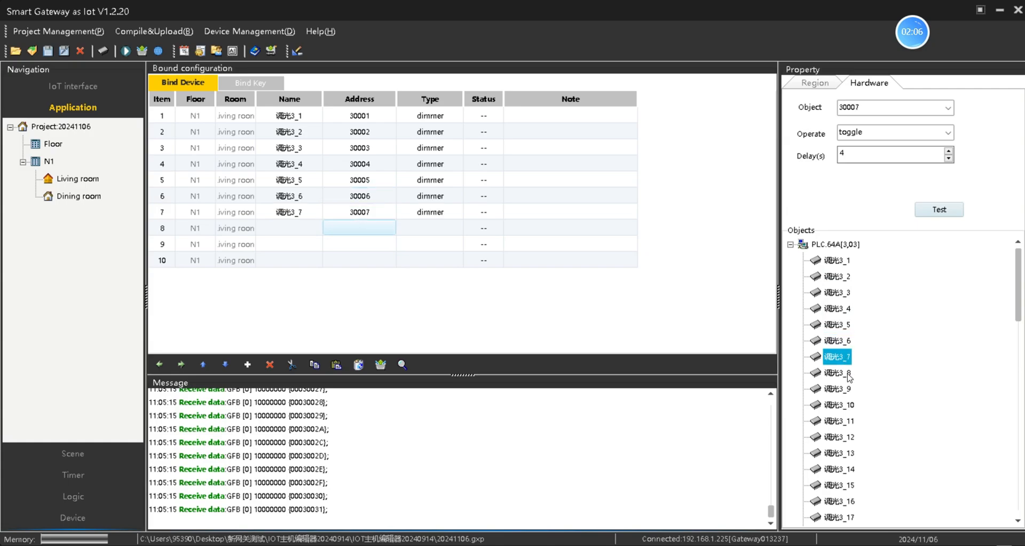
pyautogui.doubleClick(847, 373)
pyautogui.click(845, 390)
pyautogui.doubleClick(846, 389)
pyautogui.doubleClick(846, 405)
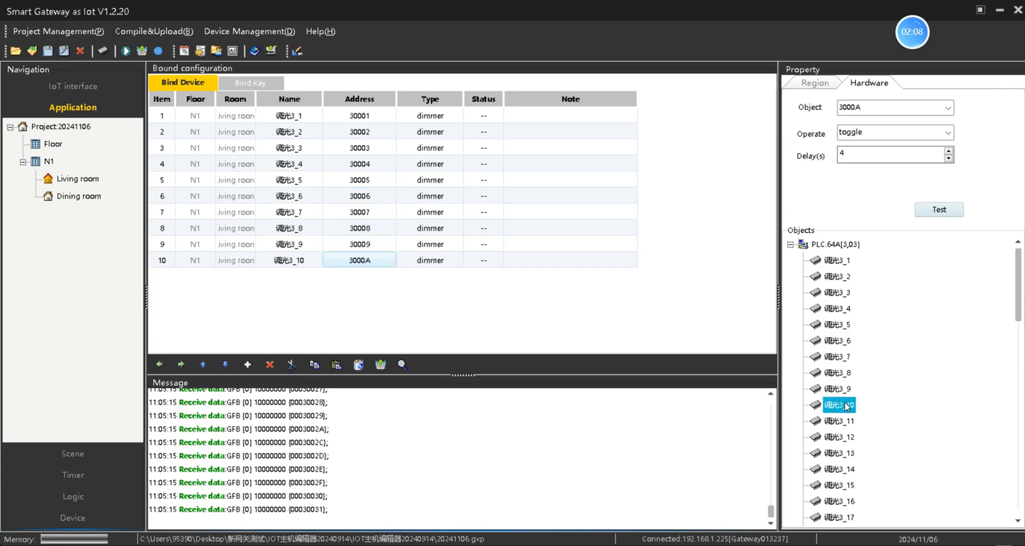
# Step: Start renaming row 1's channel, replacing 调光3_1 with 'dimming'
pyautogui.click(308, 116)
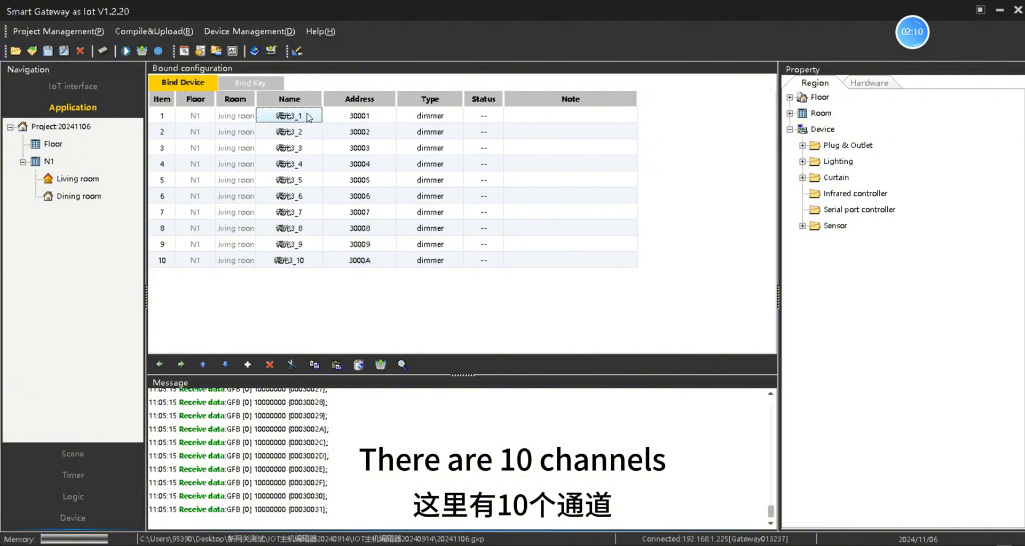
pyautogui.doubleClick(307, 115)
pyautogui.moveTo(311, 114); pyautogui.dragTo(271, 114)
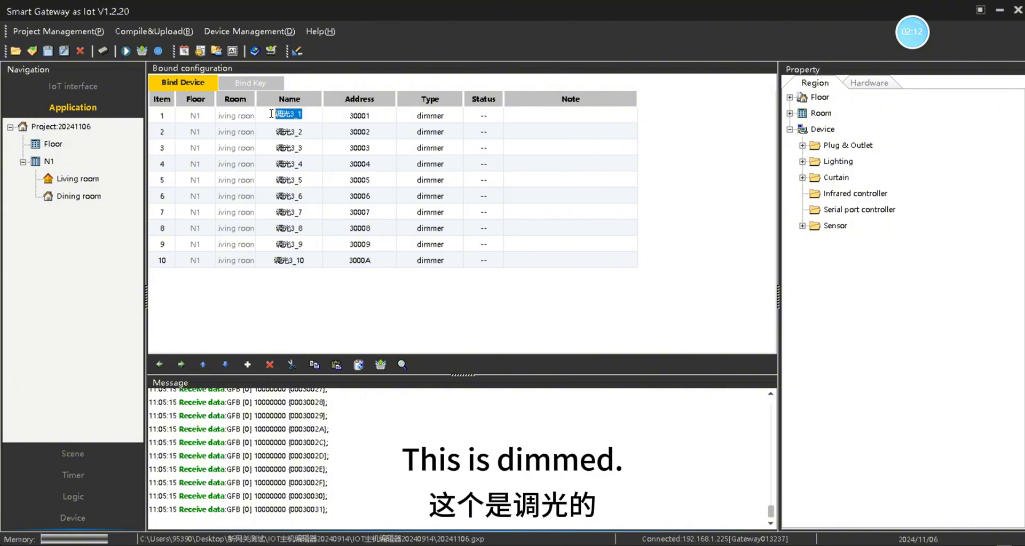
pyautogui.write('dimm')
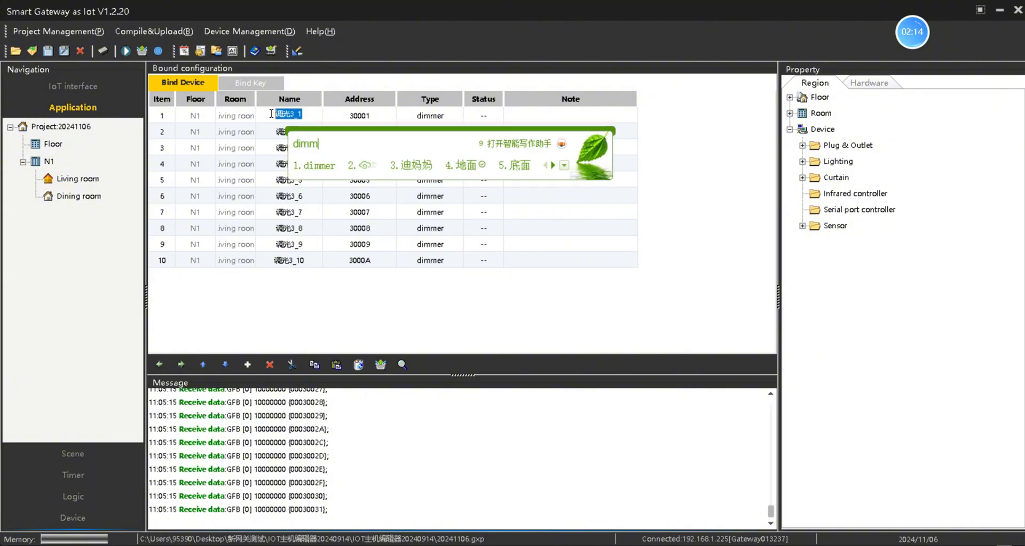
pyautogui.write('ing')
# Step: Name row 1 'dimming channel 1', widen the Name column, and paste into rows 3, 5, 7, 9 as channels 2–5
pyautogui.press('space')
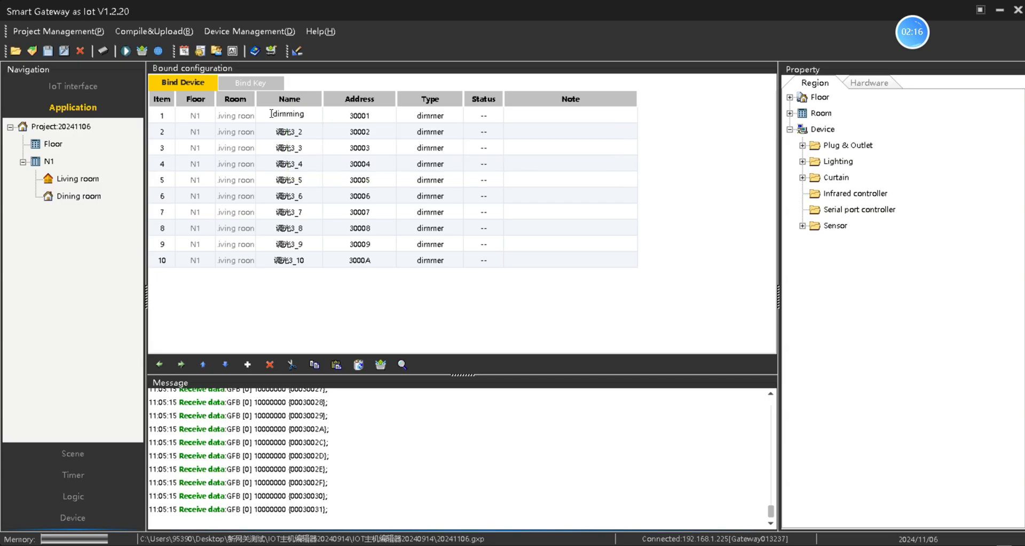
pyautogui.write('chan')
pyautogui.write('nel')
pyautogui.write(' 1')
pyautogui.moveTo(321, 98); pyautogui.dragTo(353, 98)
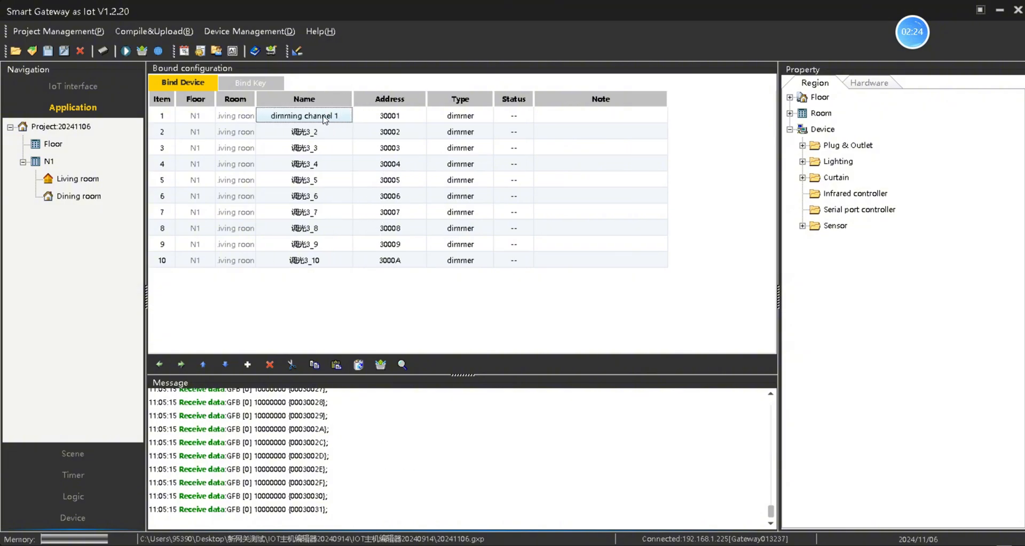
pyautogui.hotkey('ctrl', 'c')
pyautogui.click(306, 148)
pyautogui.hotkey('ctrl', 'v')
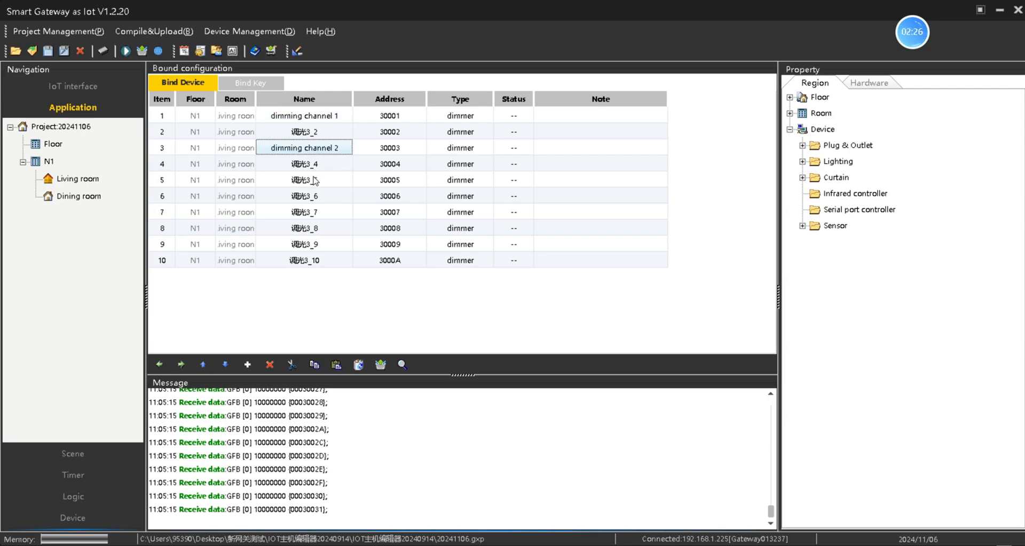
pyautogui.click(315, 180)
pyautogui.hotkey('ctrl', 'v')
pyautogui.click(324, 212)
pyautogui.hotkey('ctrl', 'v')
pyautogui.click(321, 244)
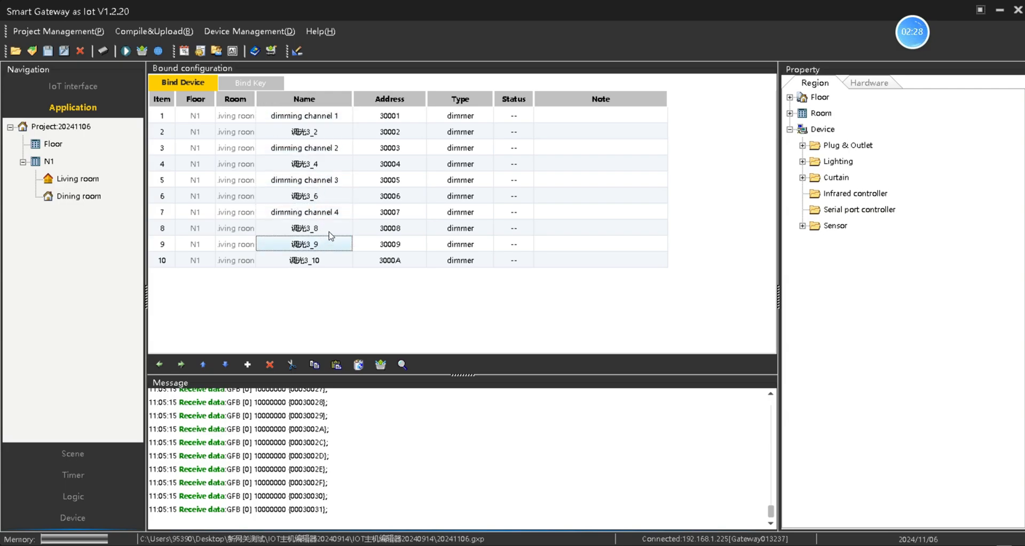
pyautogui.hotkey('ctrl', 'v')
# Step: Name row 2 'color channel 1' and paste into rows 4, 6, 8, 10 as color channels 2–5
pyautogui.click(320, 131)
pyautogui.doubleClick(330, 132)
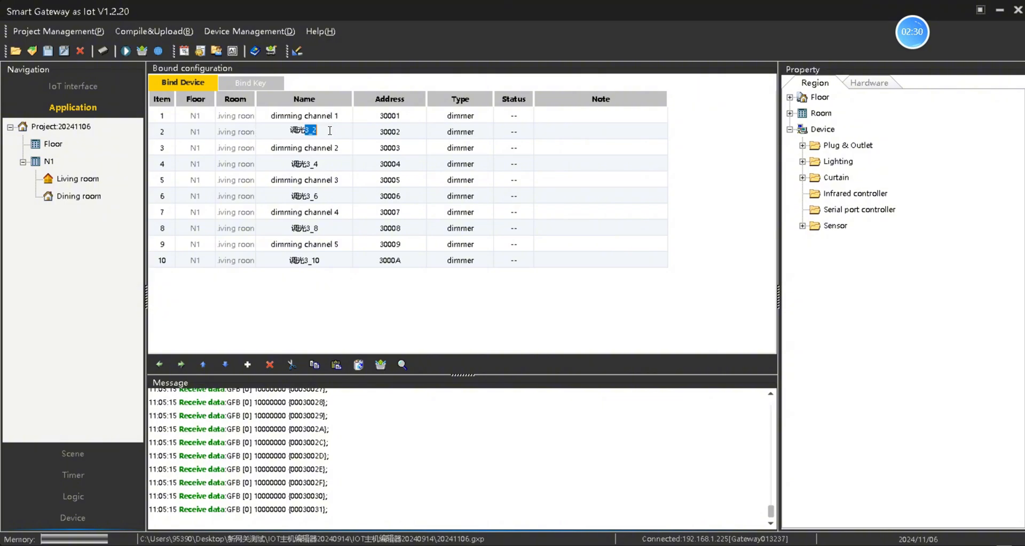
pyautogui.write('color channel 1')
pyautogui.press('Return')
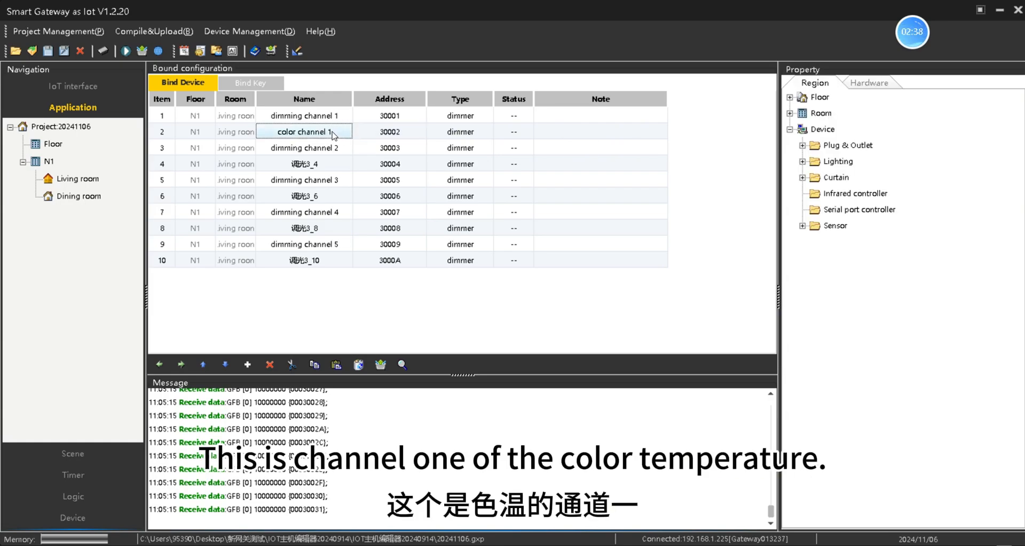
pyautogui.click(331, 164)
pyautogui.hotkey('ctrl', 'v')
pyautogui.click(322, 198)
pyautogui.hotkey('ctrl', 'v')
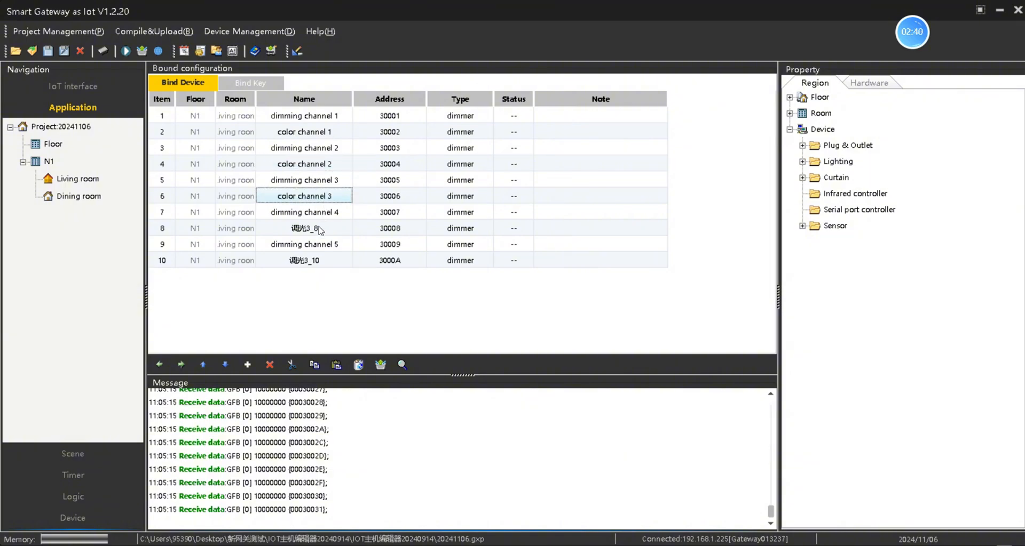
pyautogui.click(319, 228)
pyautogui.hotkey('ctrl', 'v')
pyautogui.click(315, 261)
pyautogui.hotkey('ctrl', 'v')
# Step: Review the dimming/color channel name pairs, then go to Scene with the project selected
pyautogui.click(342, 134)
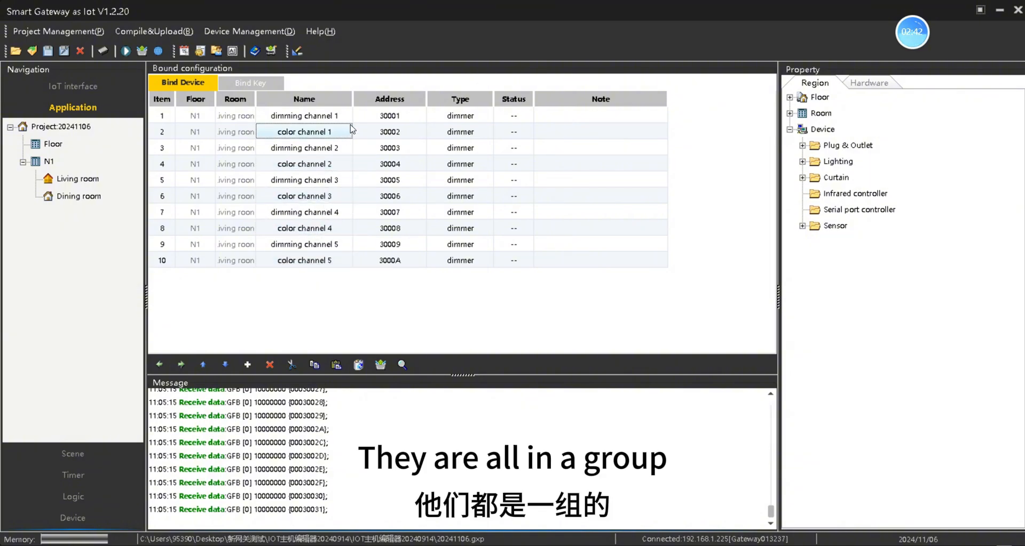
pyautogui.click(331, 118)
pyautogui.click(324, 133)
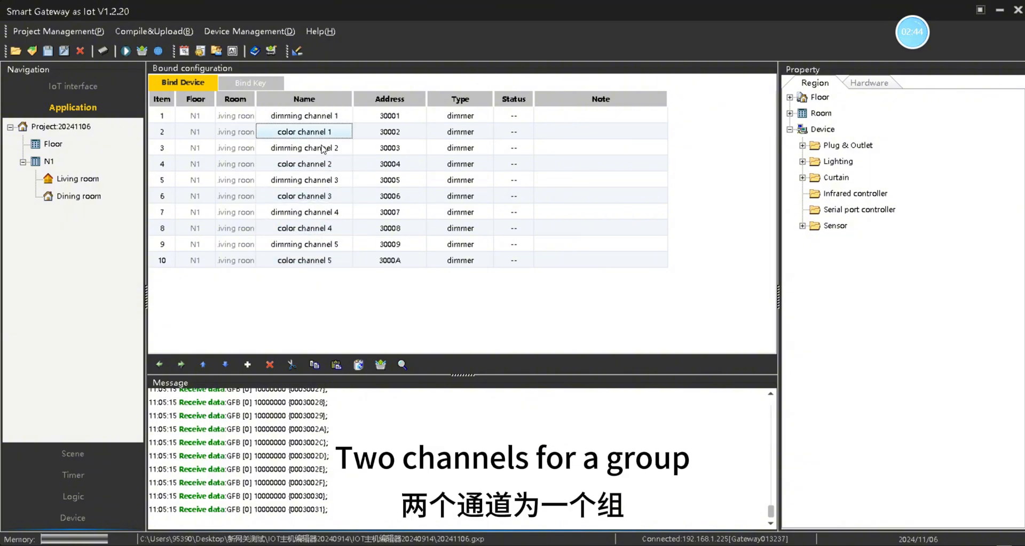
pyautogui.click(326, 151)
pyautogui.click(328, 164)
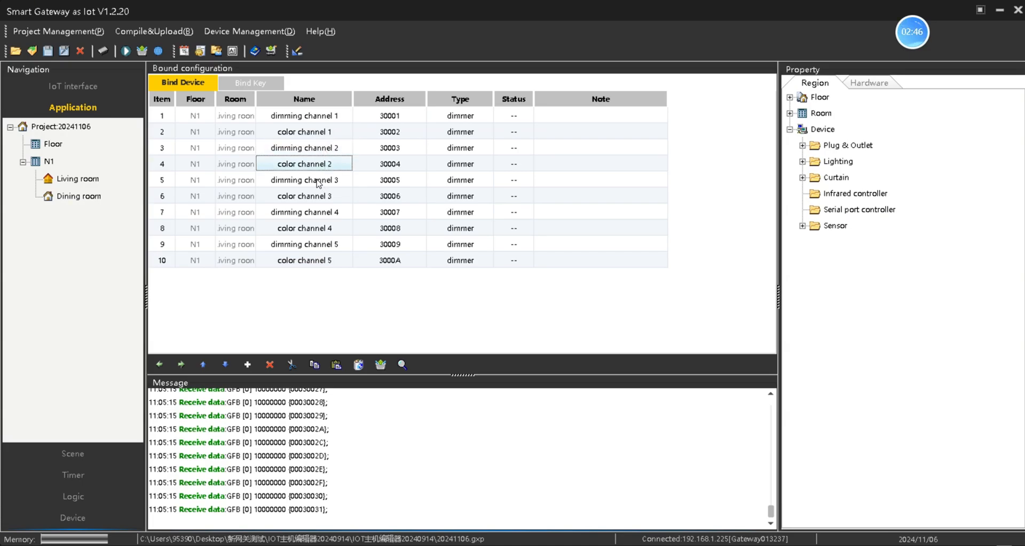
pyautogui.click(318, 185)
pyautogui.click(318, 199)
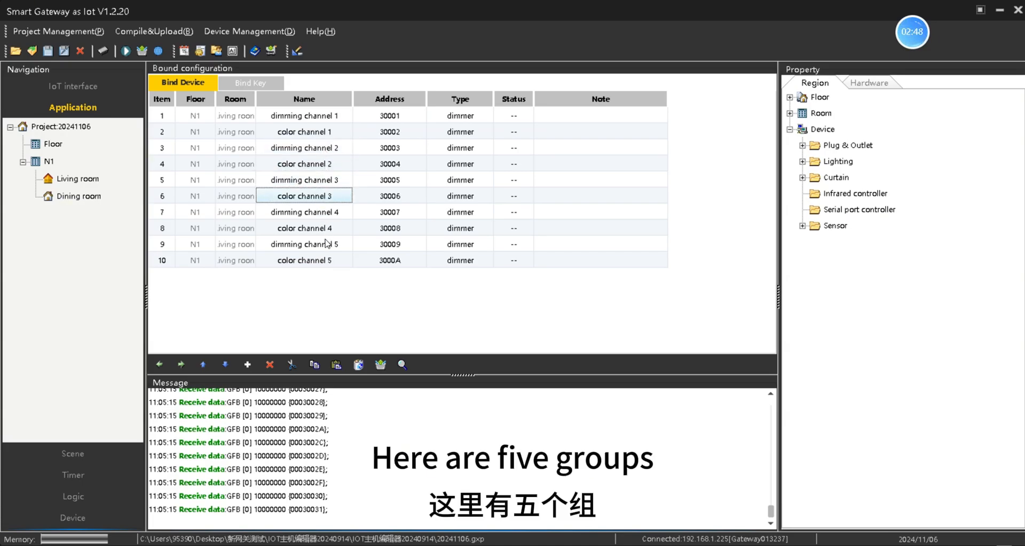
pyautogui.click(327, 244)
pyautogui.click(326, 261)
pyautogui.click(324, 248)
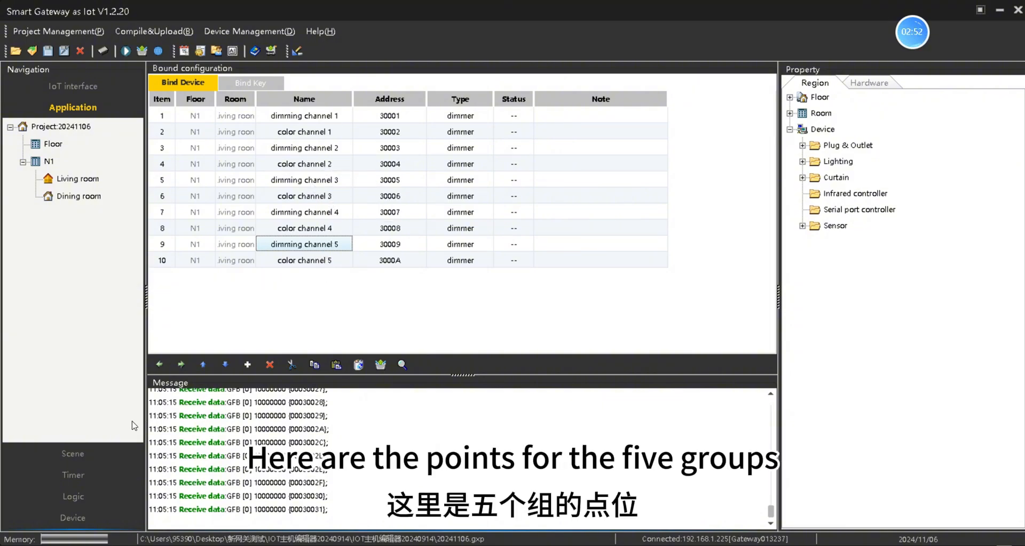
pyautogui.click(85, 452)
pyautogui.click(79, 152)
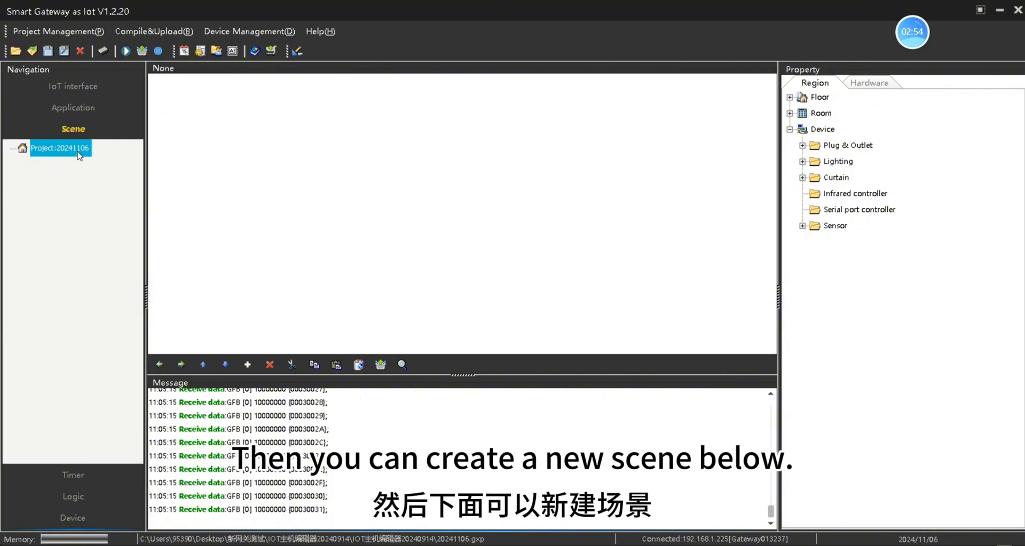
# Step: Add a new scene, Scene1, under the project
pyautogui.rightClick(79, 152)
pyautogui.click(101, 191)
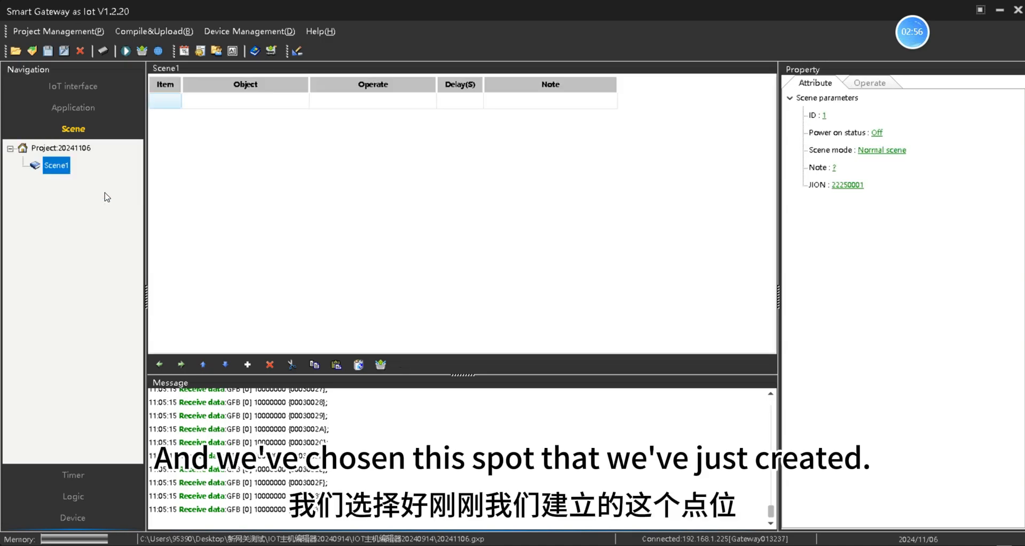
pyautogui.rightClick(65, 168)
pyautogui.click(33, 188)
# Step: Choose Living room dimming channel 1 on floor N1 as Scene1's operation object
pyautogui.click(869, 83)
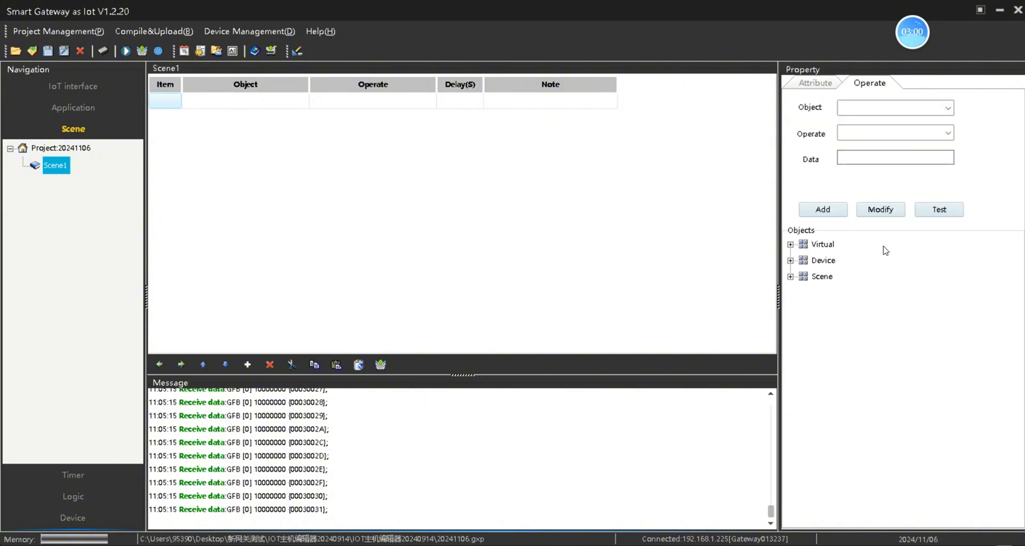
pyautogui.doubleClick(827, 264)
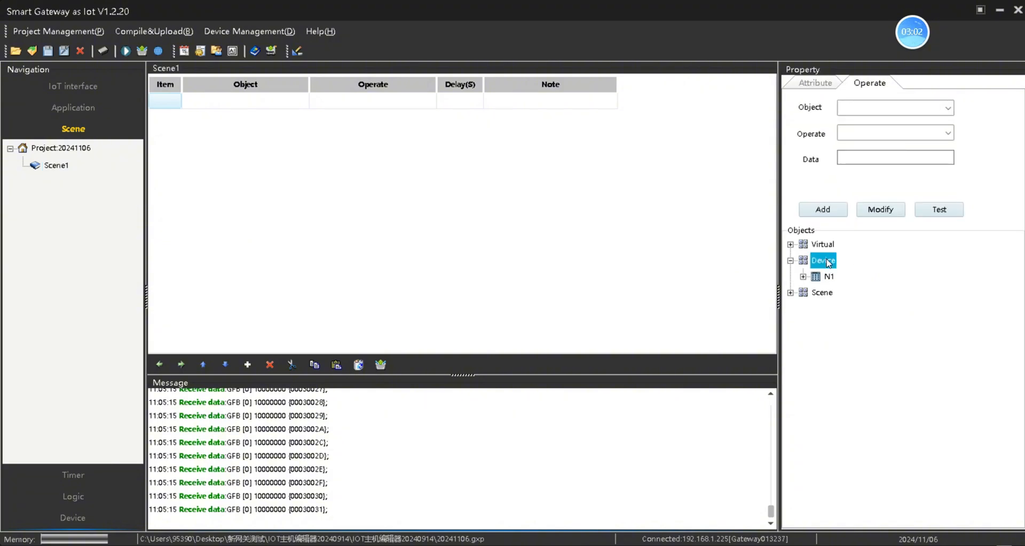
pyautogui.doubleClick(828, 279)
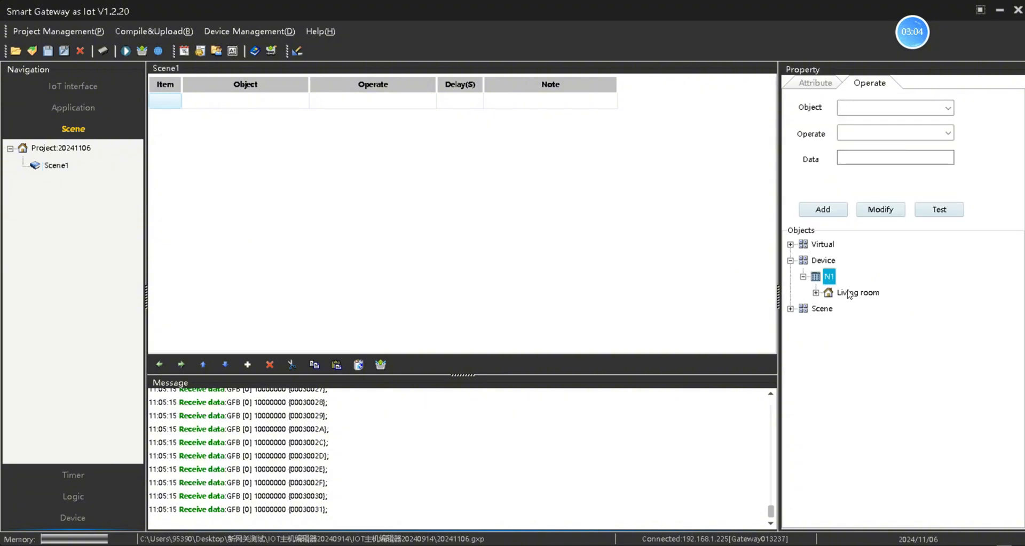
pyautogui.doubleClick(849, 297)
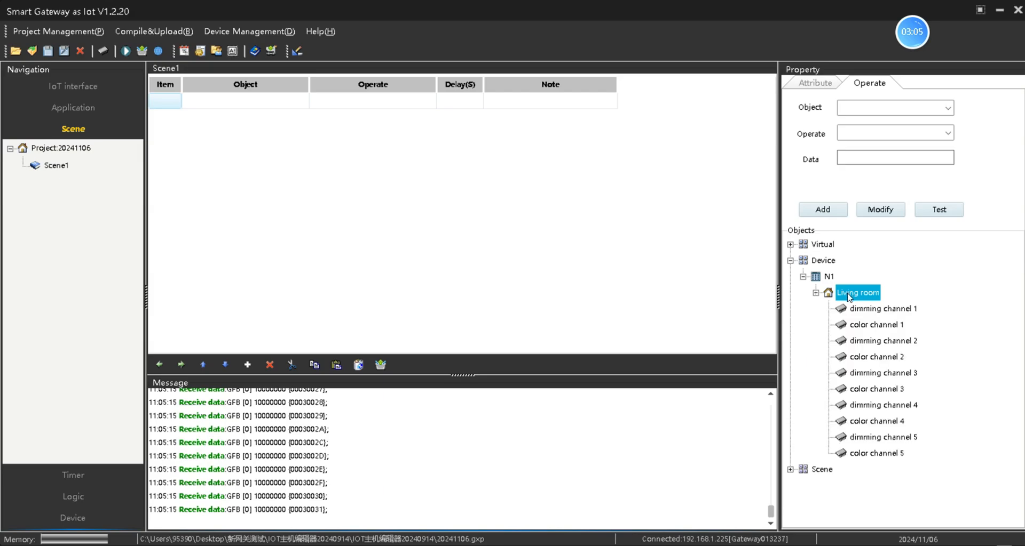
pyautogui.click(872, 311)
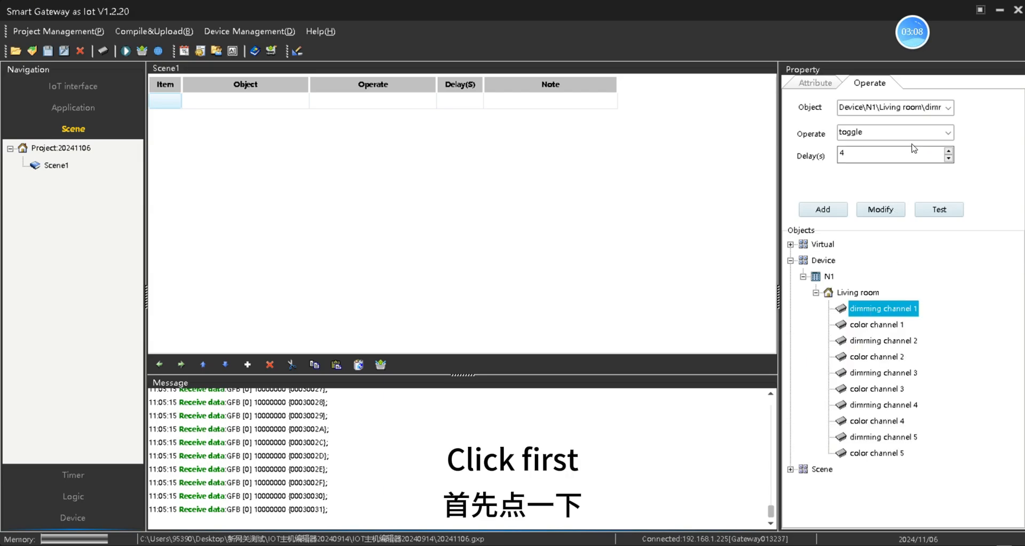
# Step: Set the operation to dimming with value 100% and delay 2 seconds
pyautogui.click(948, 132)
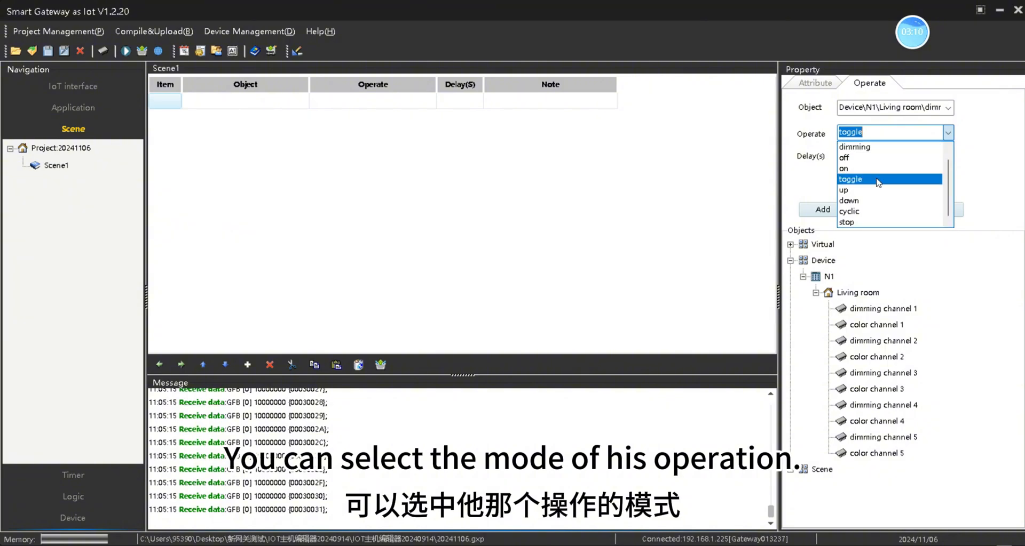
pyautogui.click(871, 159)
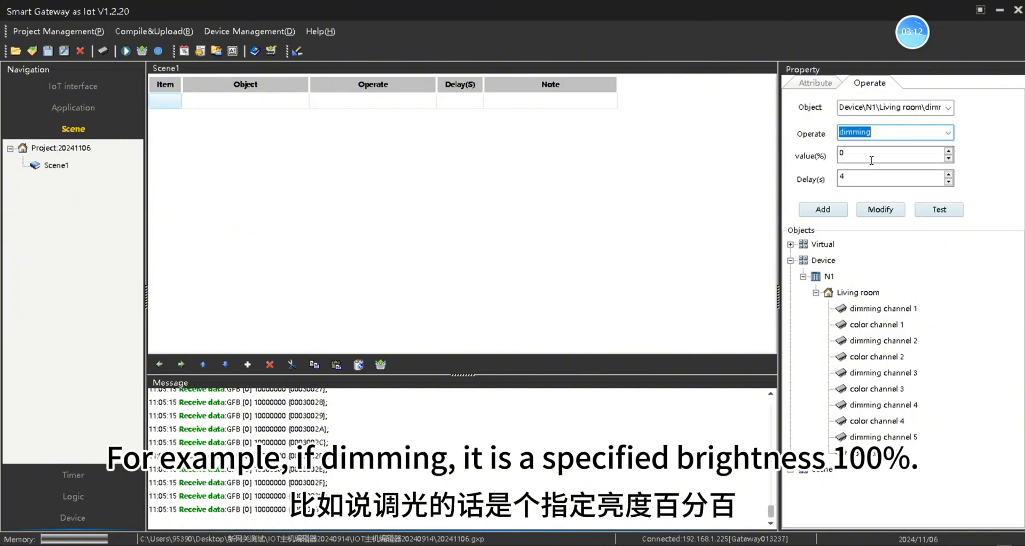
pyautogui.doubleClick(860, 156)
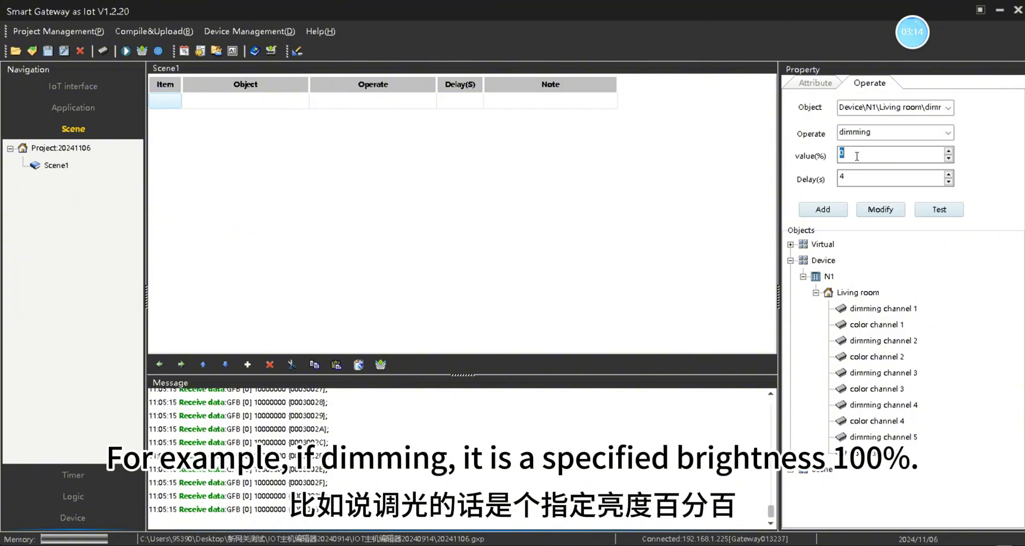
pyautogui.write('100')
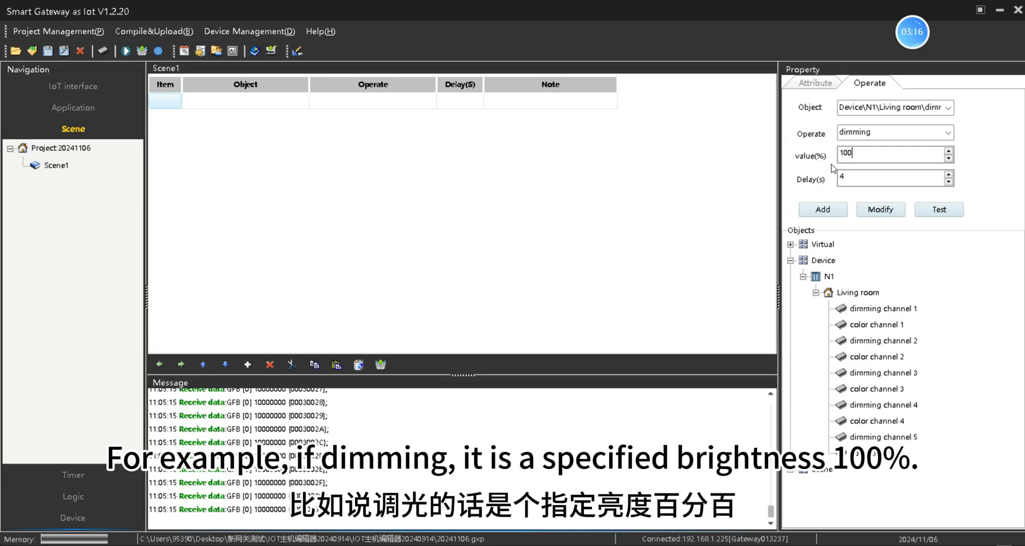
pyautogui.doubleClick(858, 179)
pyautogui.write('2')
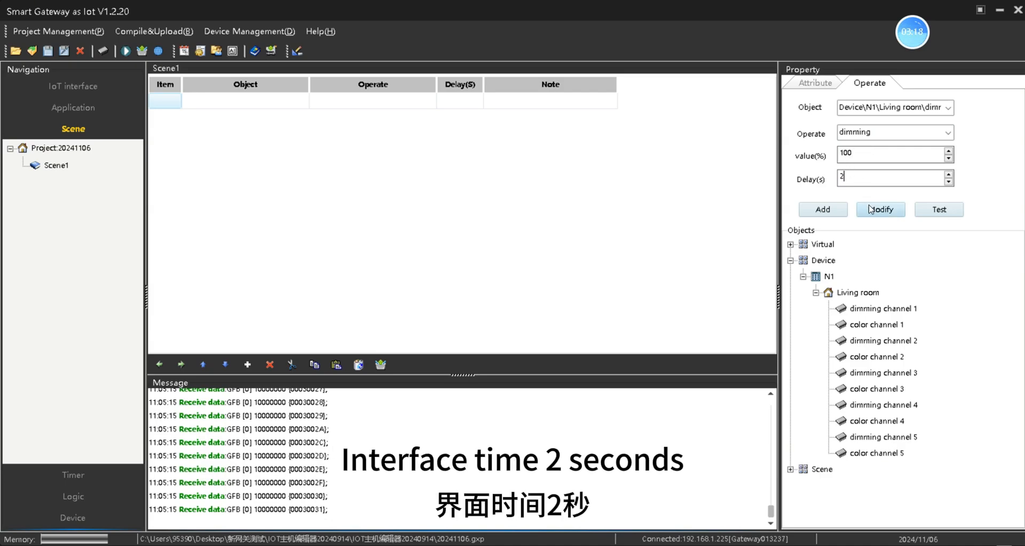
# Step: Add the 100%, 2 s dimming action for channel 1, then for dimming channels 2, 3, 4 and 5
pyautogui.click(835, 219)
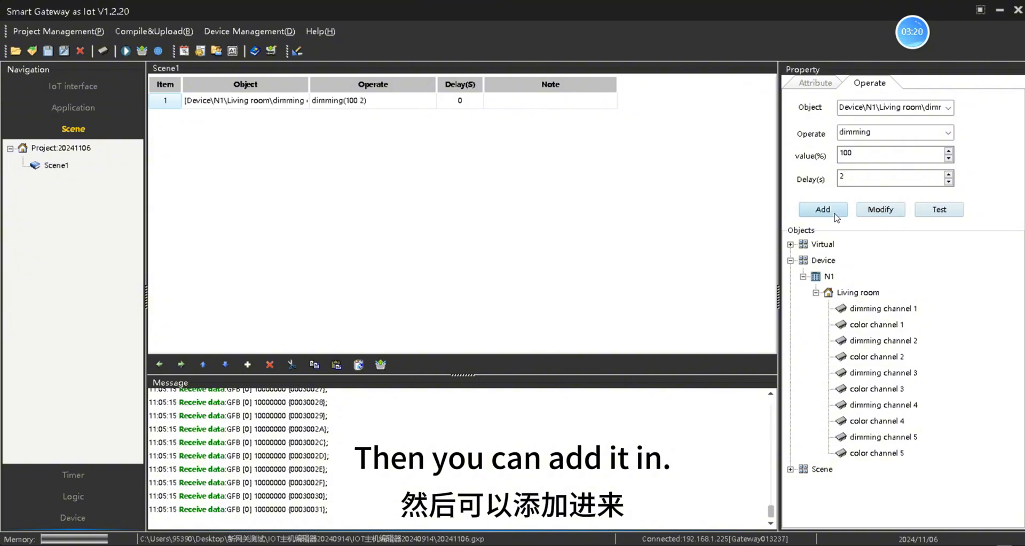
pyautogui.click(904, 347)
pyautogui.doubleClick(900, 346)
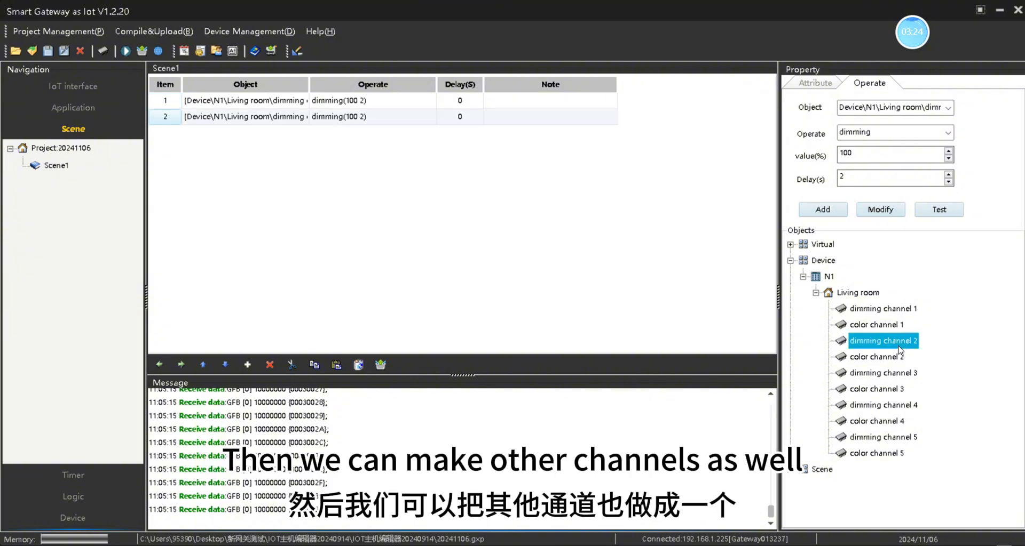
pyautogui.click(900, 375)
pyautogui.doubleClick(900, 376)
pyautogui.doubleClick(903, 407)
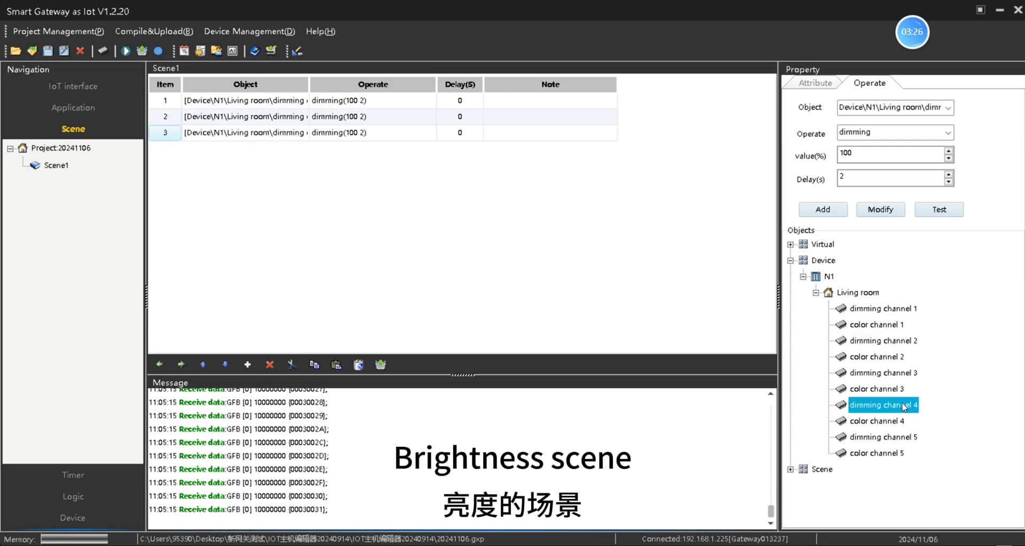
pyautogui.doubleClick(901, 441)
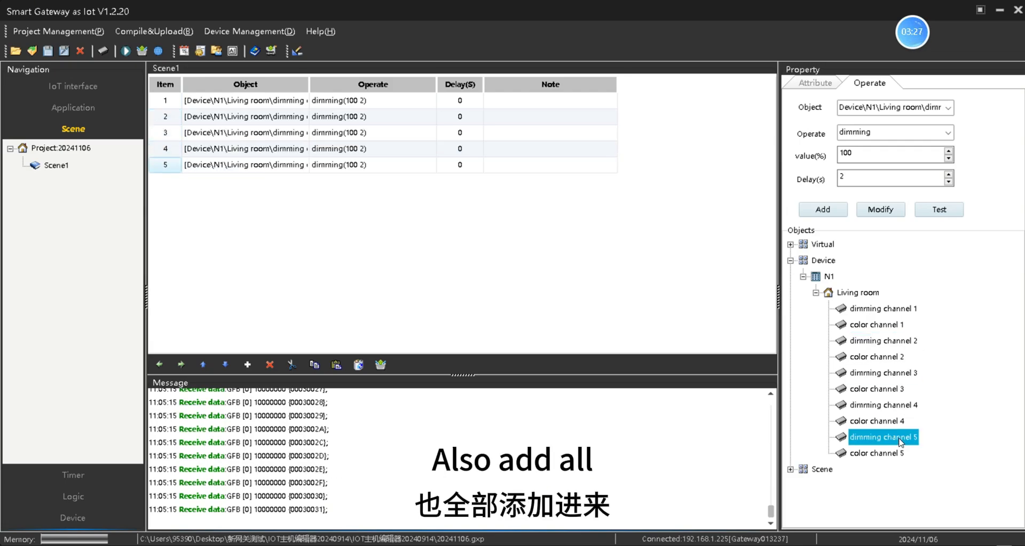
pyautogui.click(576, 285)
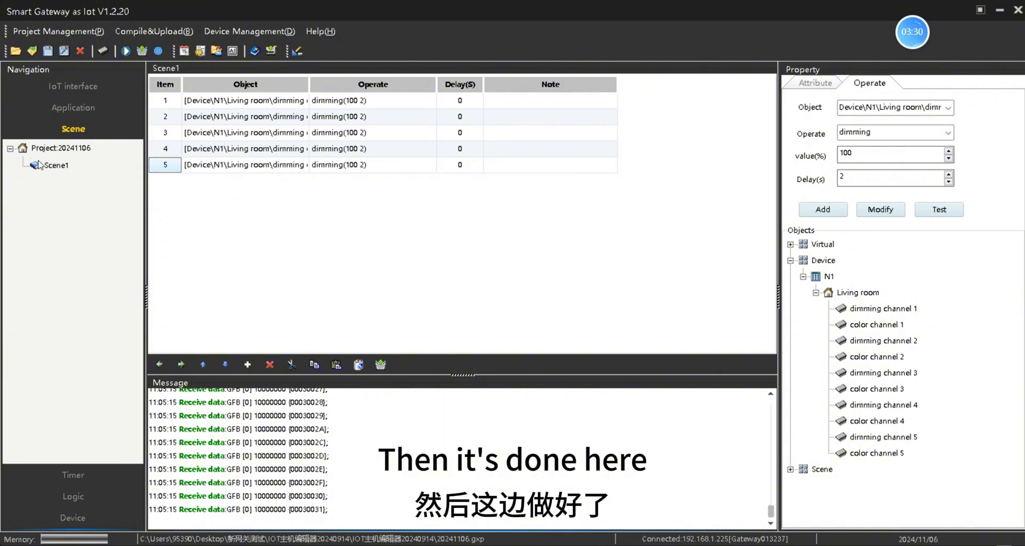
pyautogui.click(54, 167)
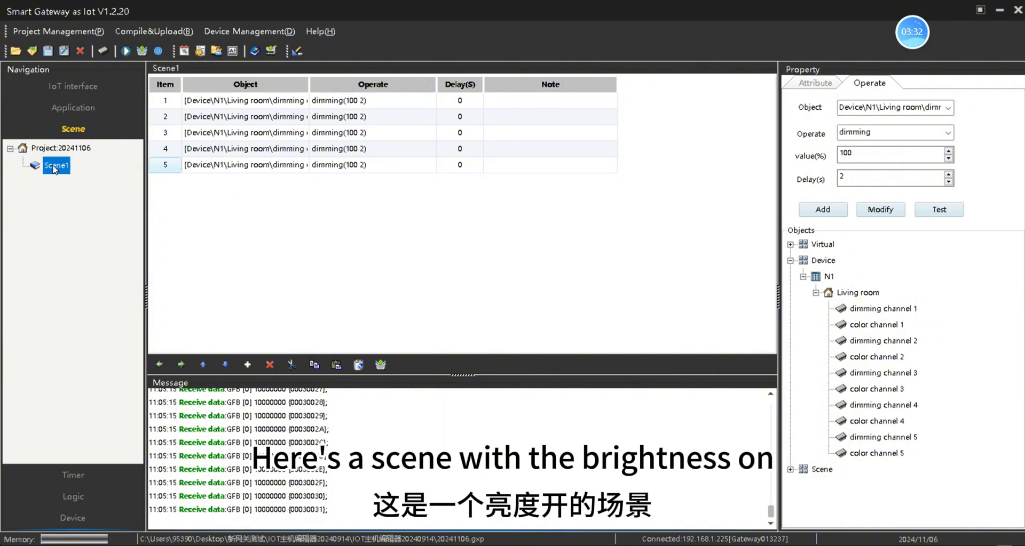
# Step: Rename Scene1 to ALL ON
pyautogui.rightClick(58, 168)
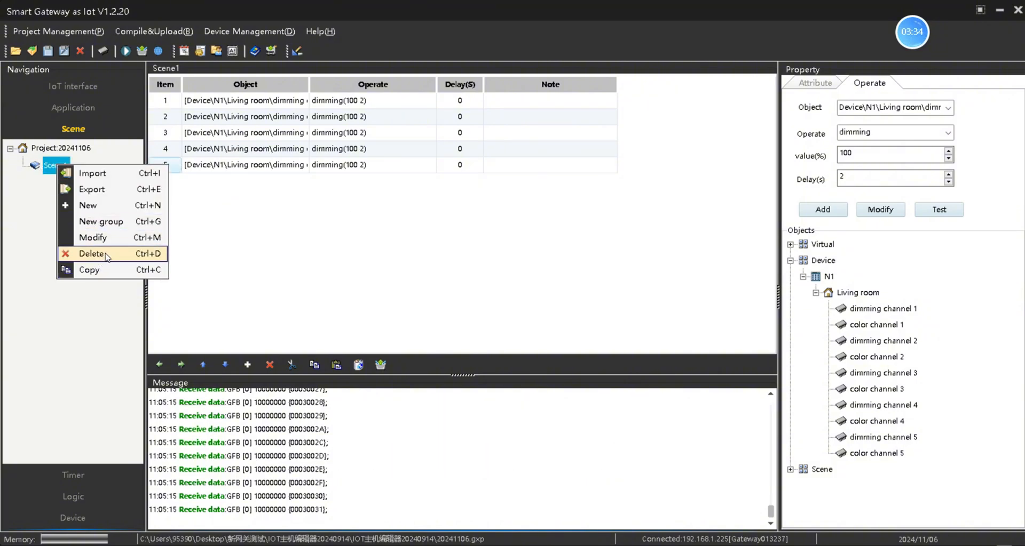
pyautogui.click(93, 237)
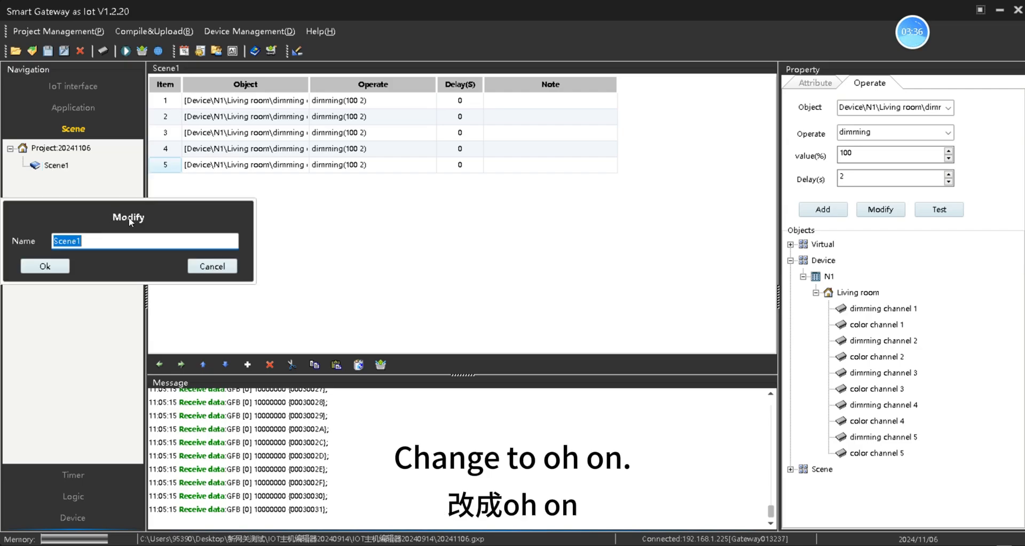
pyautogui.write('ALL ON')
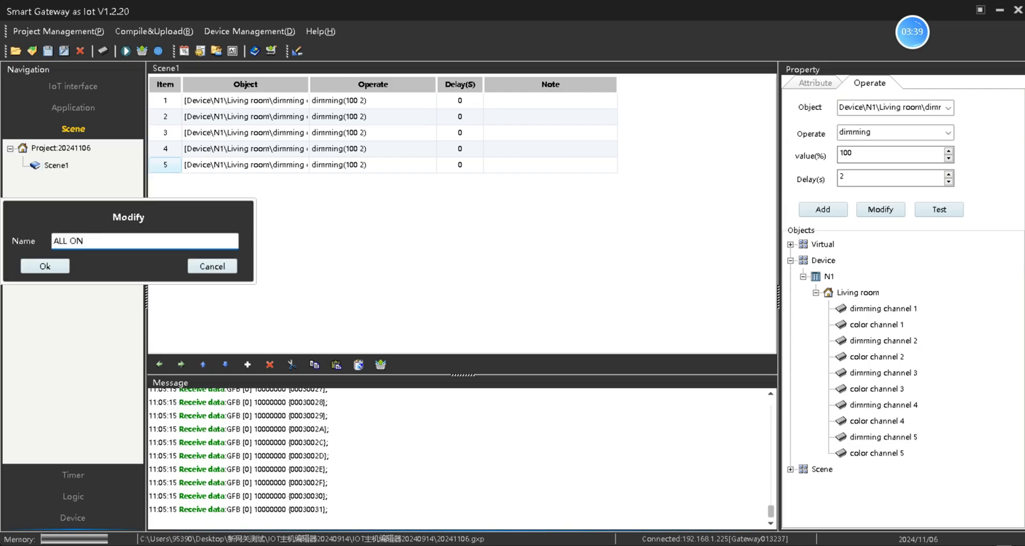
pyautogui.click(56, 267)
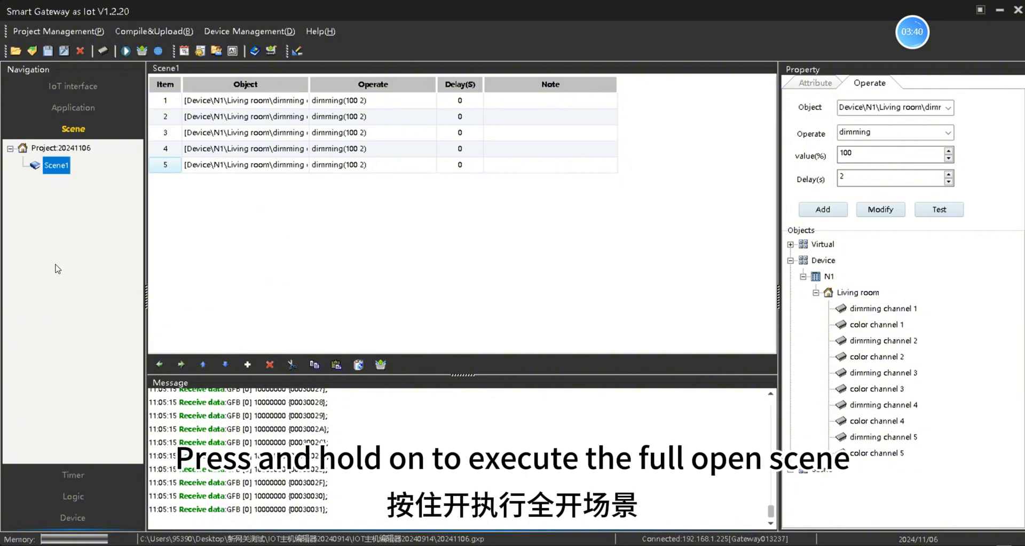
# Step: Duplicate ALL ON, rename the copy to ALL off, and select row 1's brightness value
pyautogui.rightClick(58, 171)
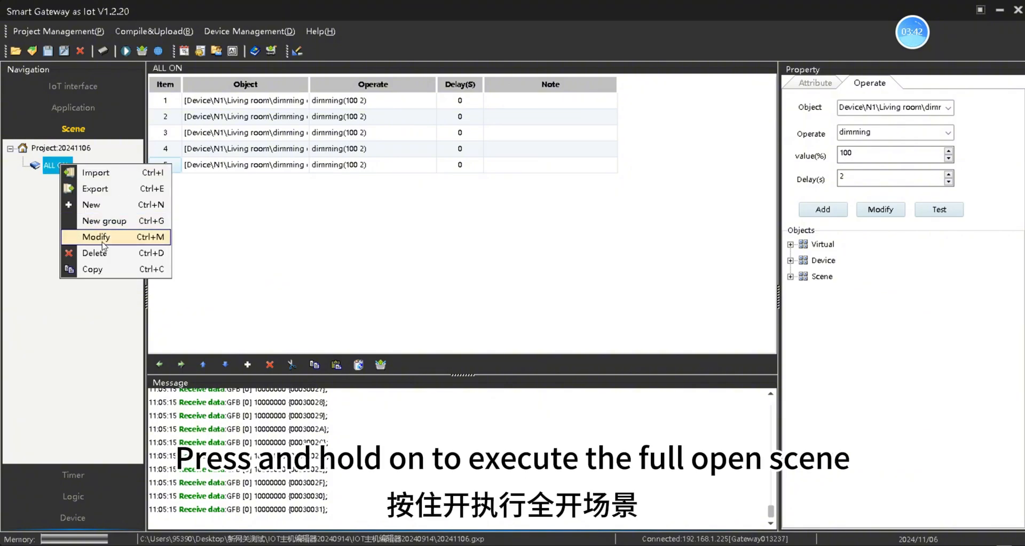
pyautogui.click(106, 270)
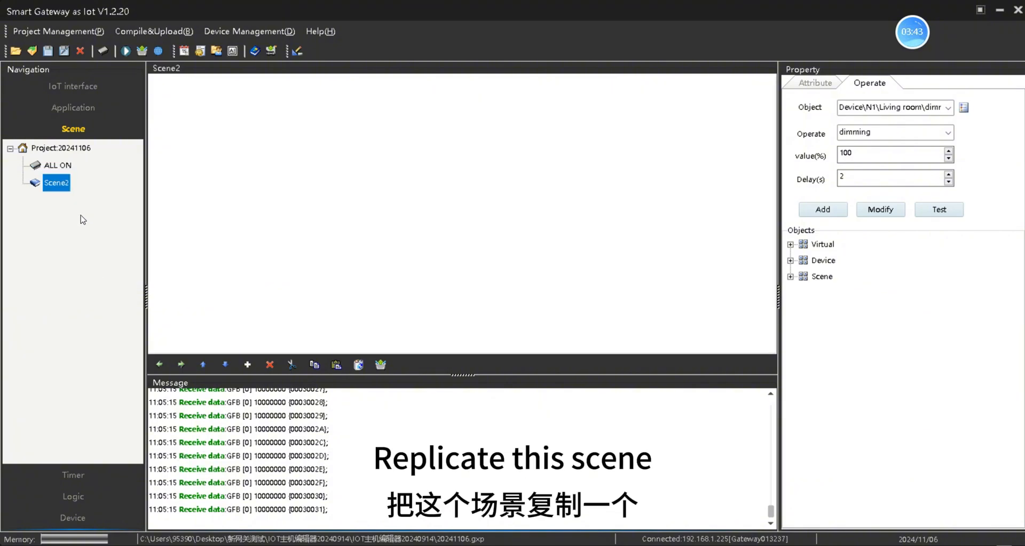
pyautogui.rightClick(62, 186)
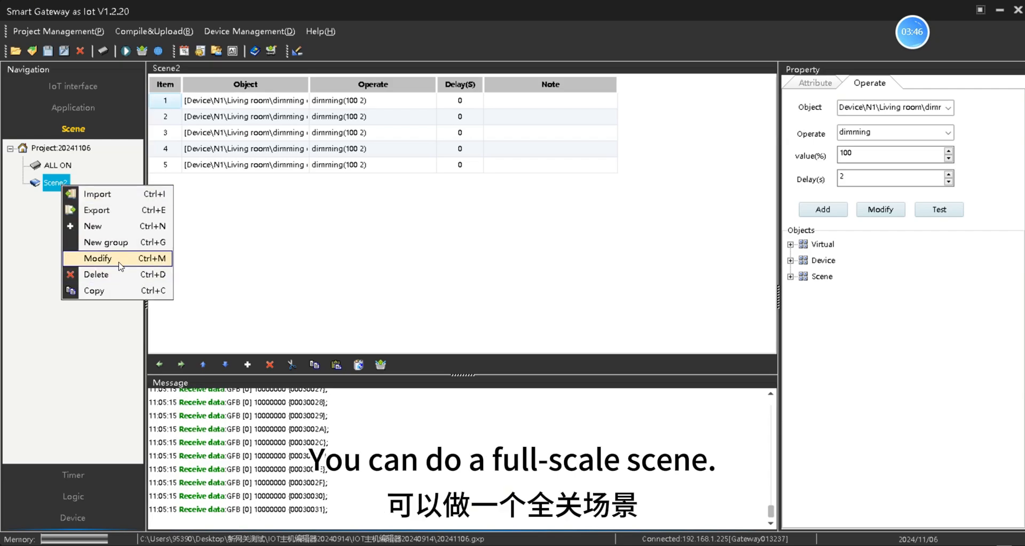
pyautogui.click(99, 259)
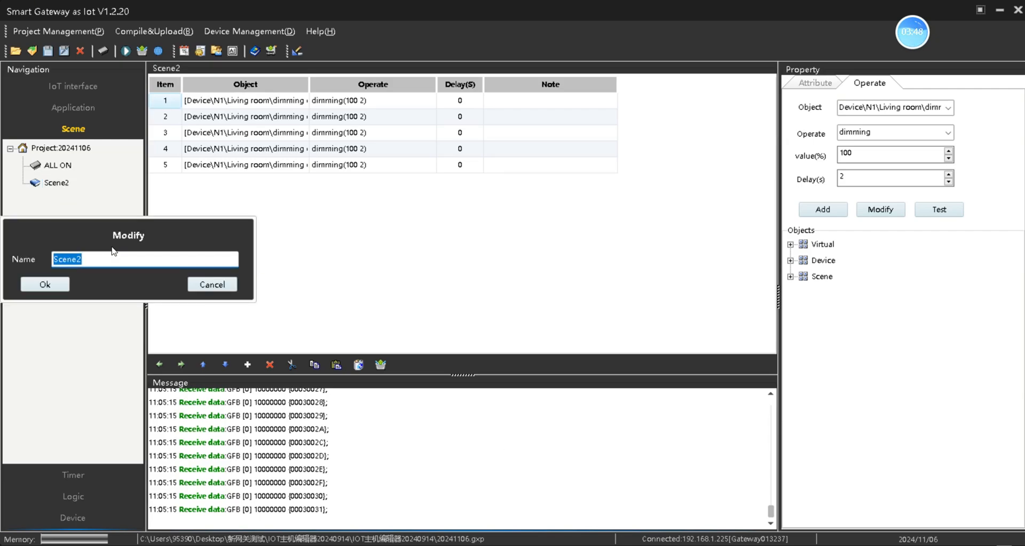
pyautogui.write('ALL off')
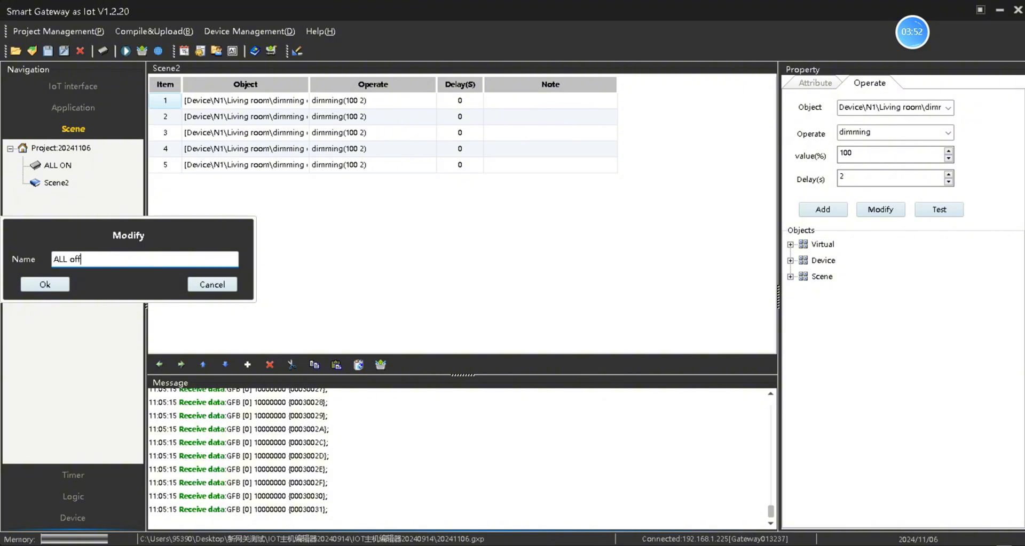
pyautogui.click(66, 283)
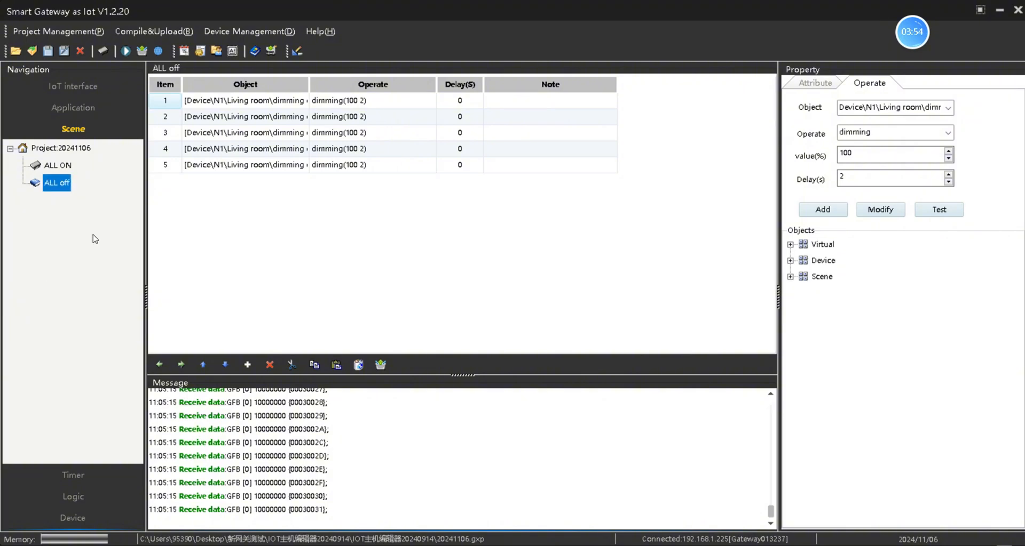
pyautogui.click(373, 105)
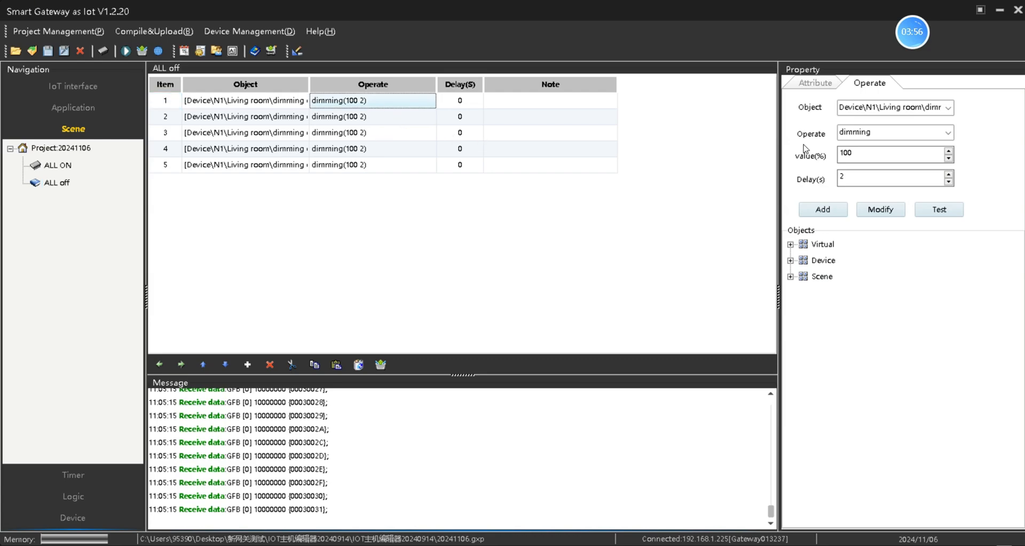
pyautogui.doubleClick(858, 152)
# Step: Set rows 1–3 of ALL off to 0% brightness
pyautogui.write('0')
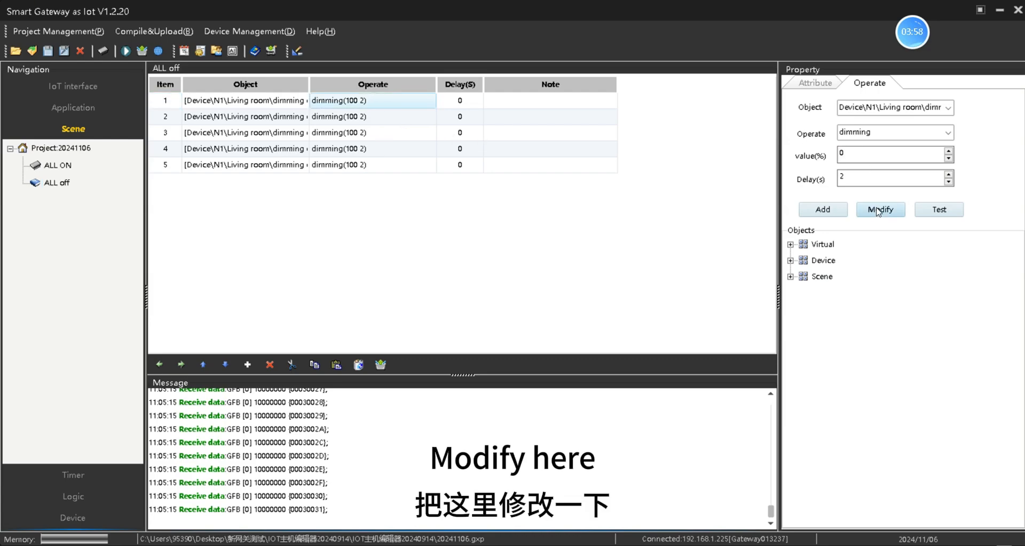
pyautogui.click(878, 211)
pyautogui.click(390, 118)
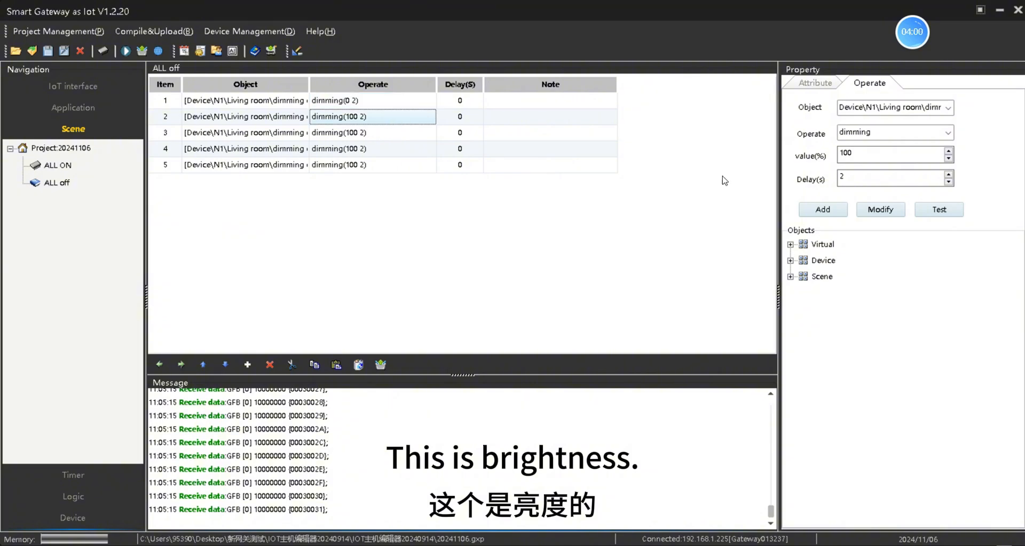
pyautogui.doubleClick(867, 155)
pyautogui.write('0')
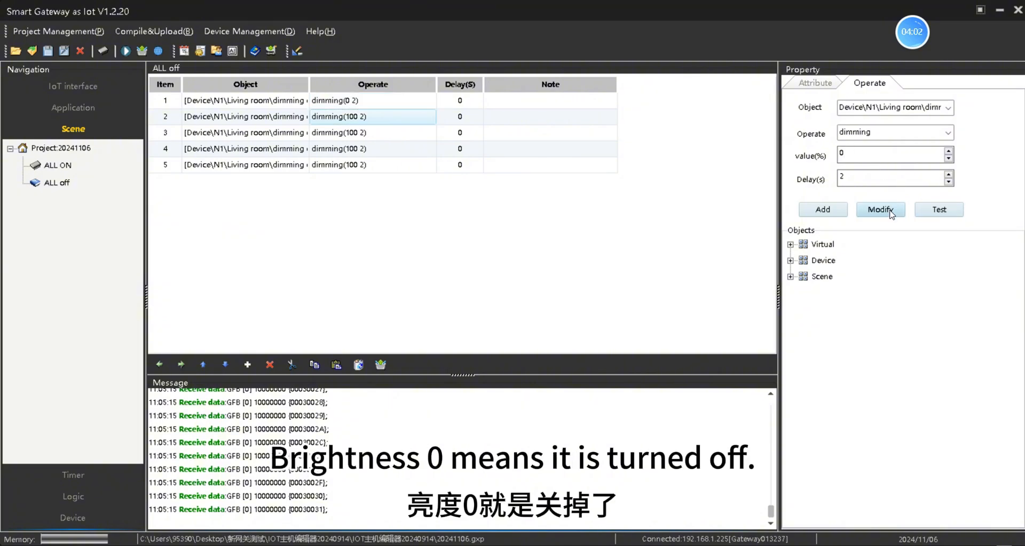
pyautogui.click(890, 214)
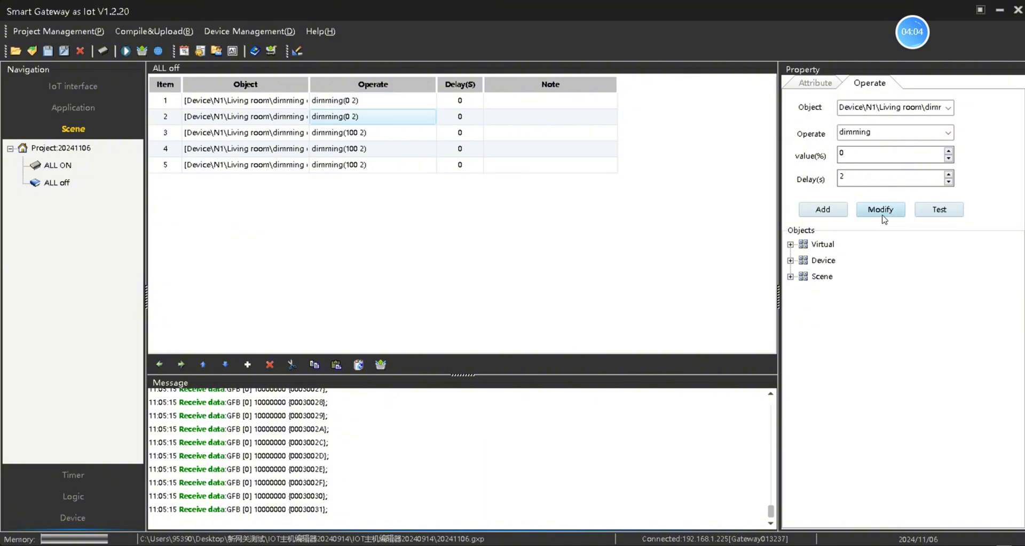
pyautogui.click(395, 139)
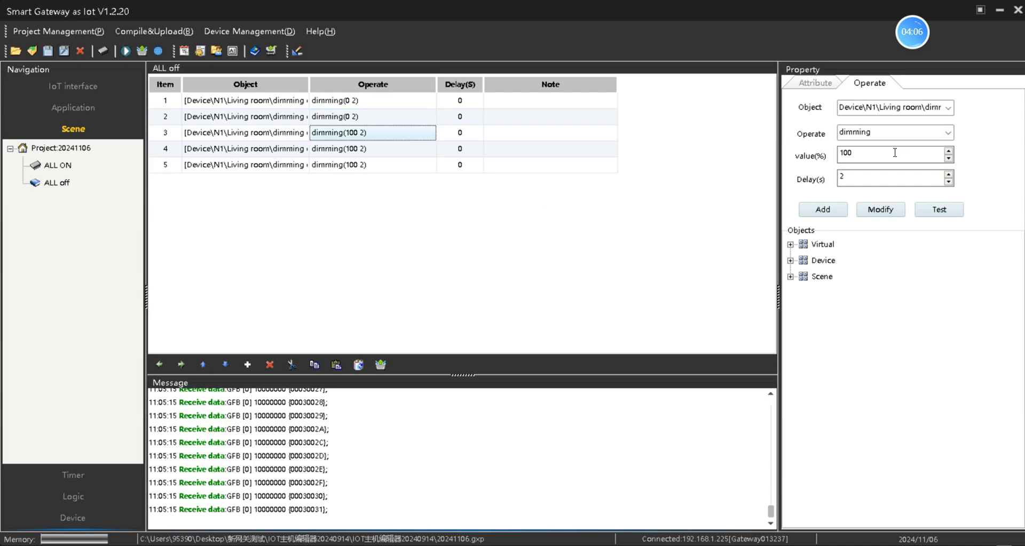
pyautogui.doubleClick(894, 153)
pyautogui.write('0')
pyautogui.click(880, 209)
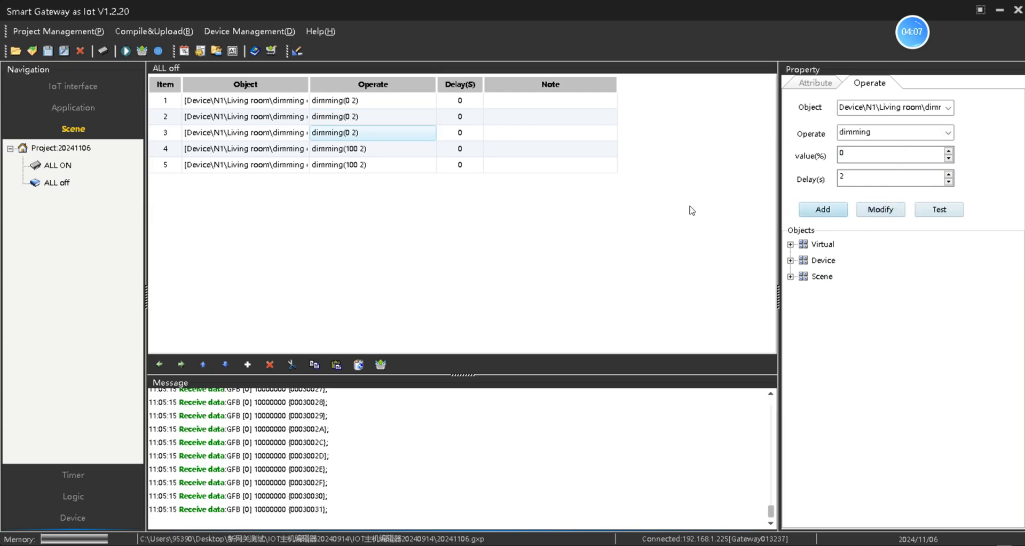
# Step: Set rows 4 and 5 of ALL off to 0% brightness
pyautogui.click(363, 148)
pyautogui.doubleClick(894, 154)
pyautogui.write('0')
pyautogui.click(880, 209)
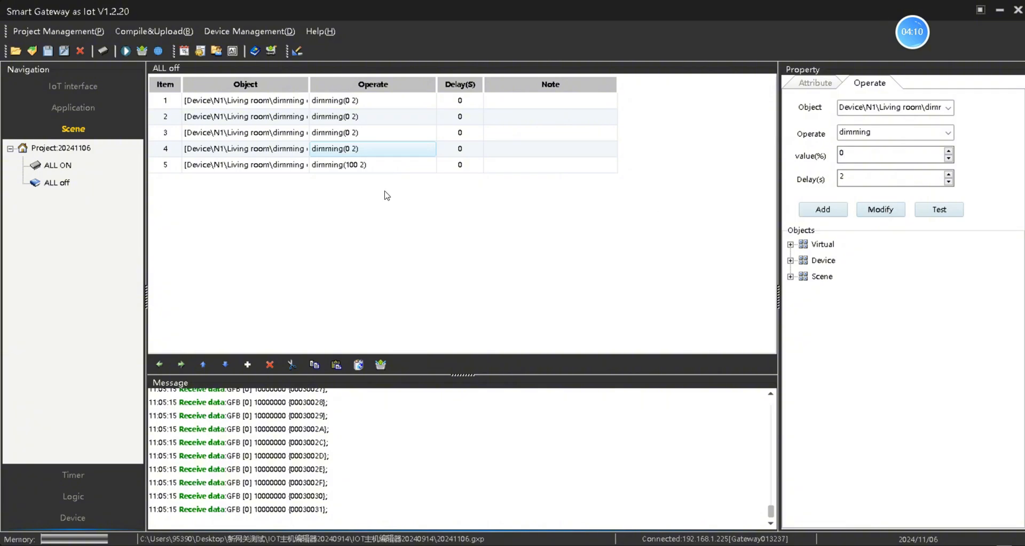
pyautogui.click(367, 165)
pyautogui.doubleClick(877, 154)
pyautogui.write('0')
pyautogui.click(880, 209)
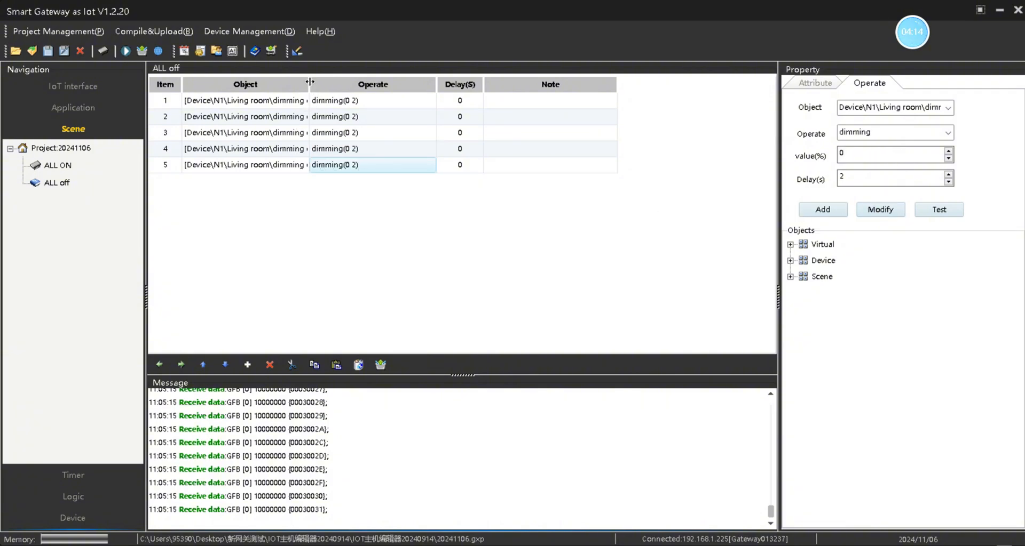
# Step: Widen the Object column and compare ALL ON with ALL off
pyautogui.moveTo(309, 84); pyautogui.dragTo(331, 84)
pyautogui.click(58, 167)
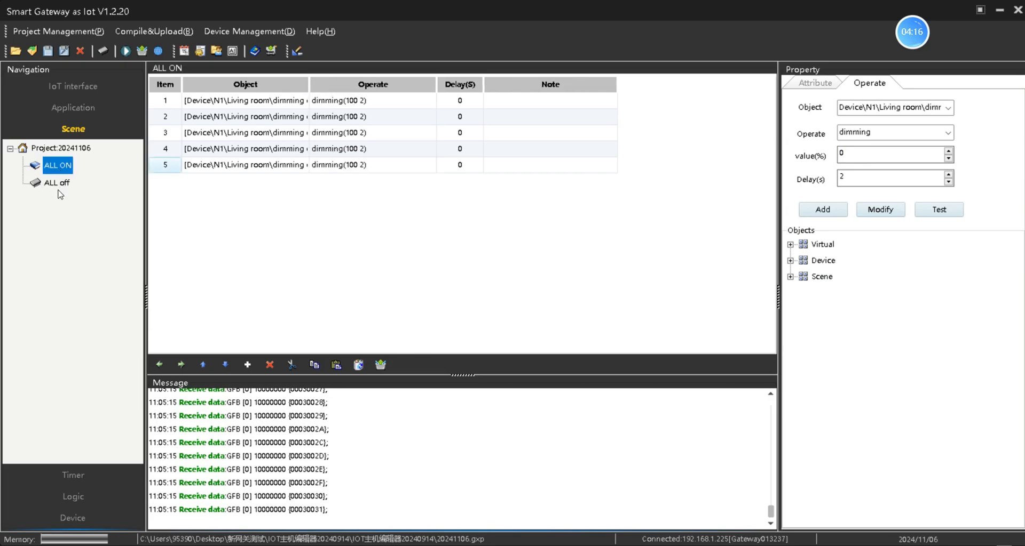
pyautogui.press('Down')
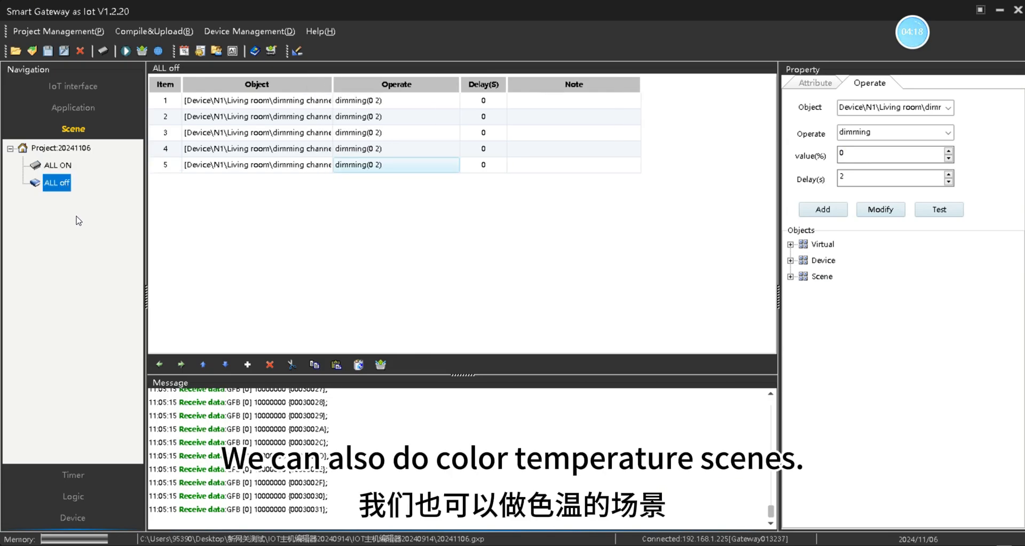
# Step: Add a new empty Scene3 and enter the name color scene for it
pyautogui.rightClick(77, 216)
pyautogui.click(106, 256)
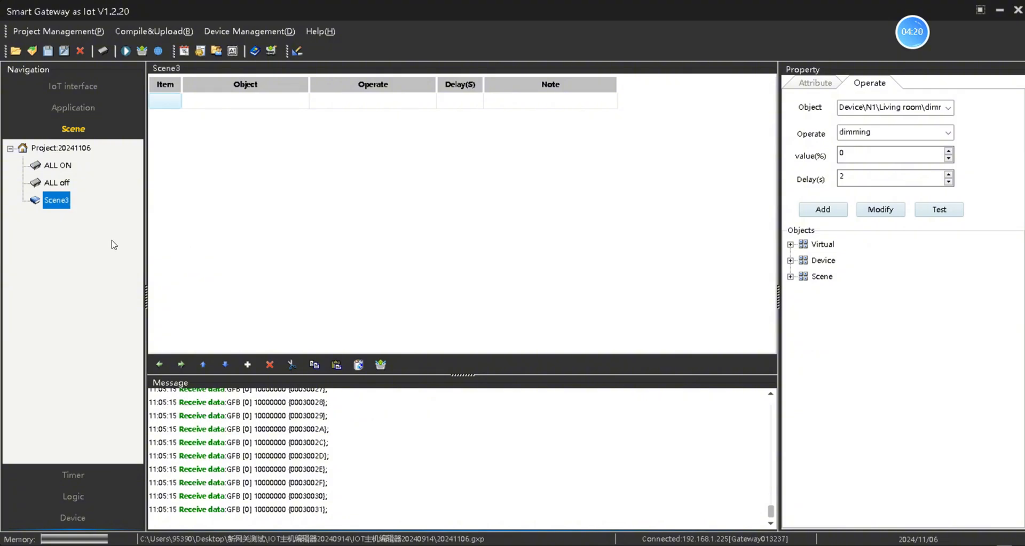
pyautogui.rightClick(60, 206)
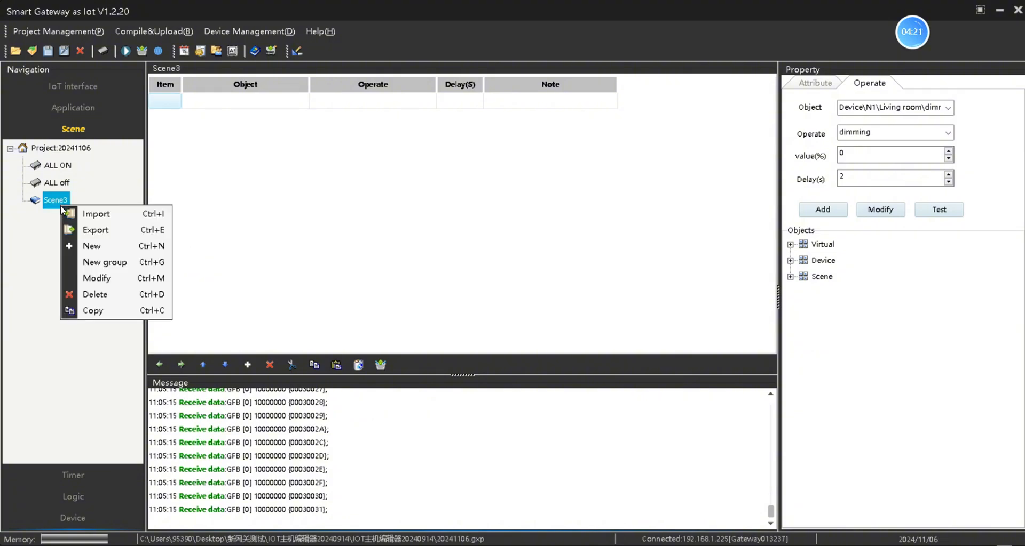
pyautogui.click(90, 278)
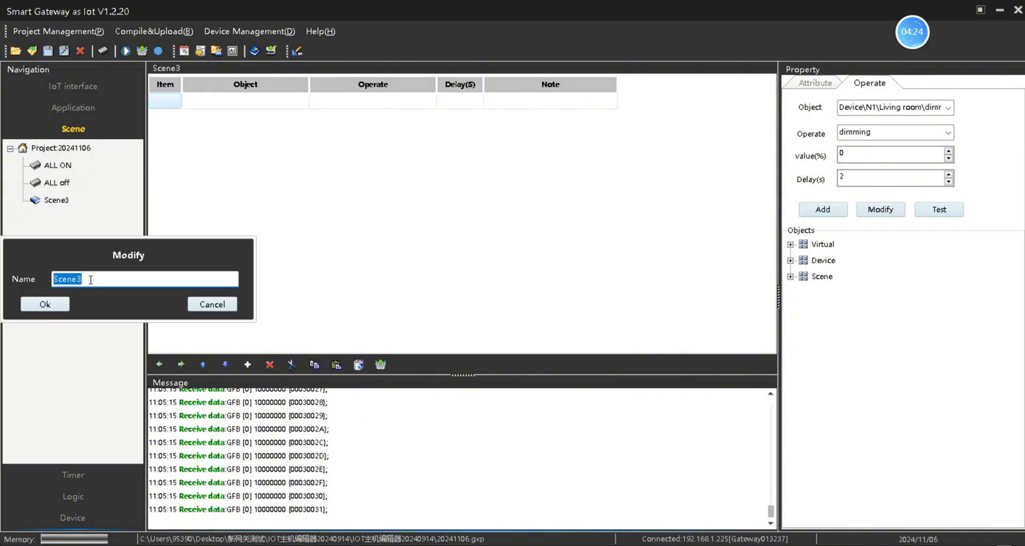
pyautogui.write('color s')
# Step: Confirm the name color scene and add Living room color channel 1 at 100% with 2-second delay
pyautogui.click(44, 306)
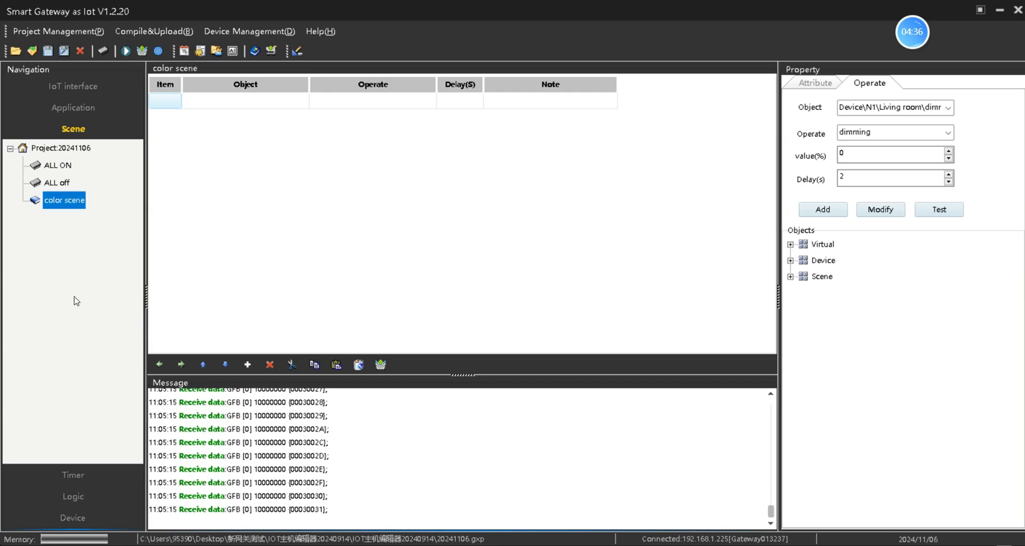
pyautogui.doubleClick(825, 261)
pyautogui.doubleClick(829, 276)
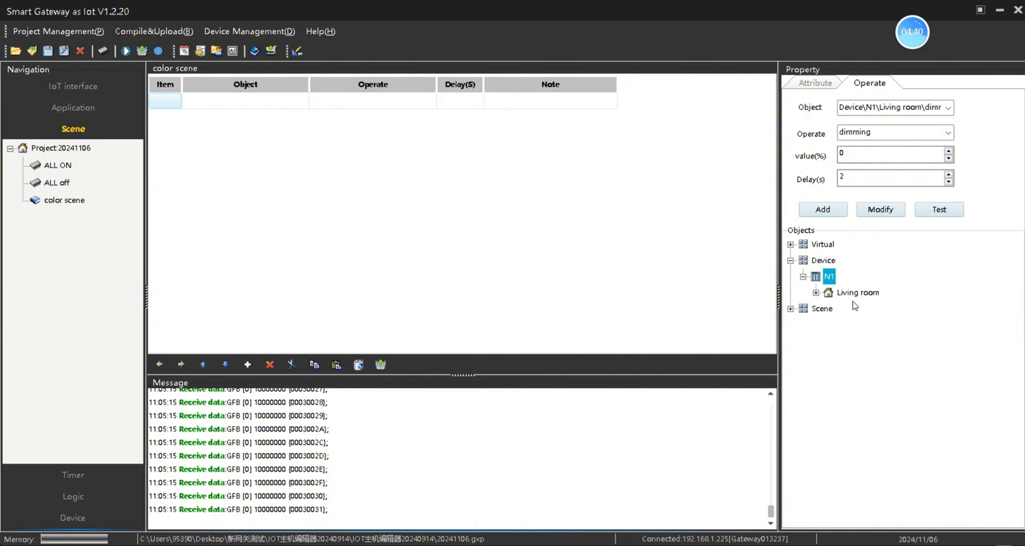
pyautogui.doubleClick(851, 295)
pyautogui.click(888, 325)
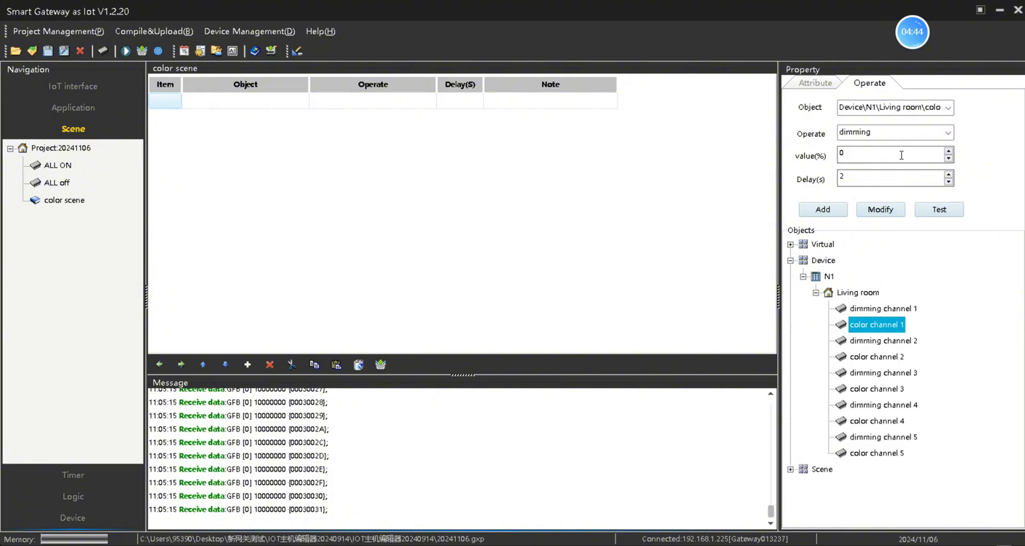
pyautogui.doubleClick(880, 157)
pyautogui.write('1')
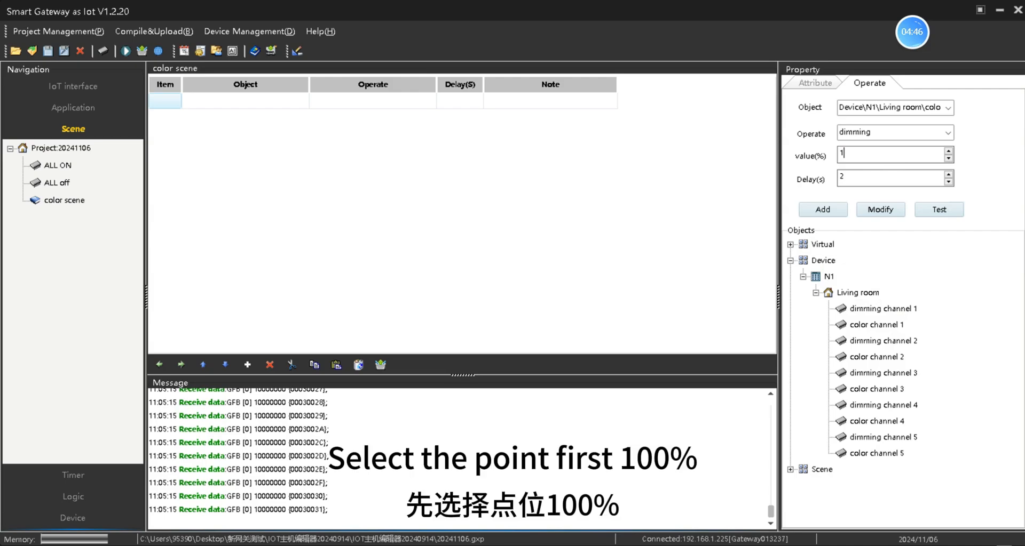
pyautogui.write('00')
pyautogui.doubleClick(851, 179)
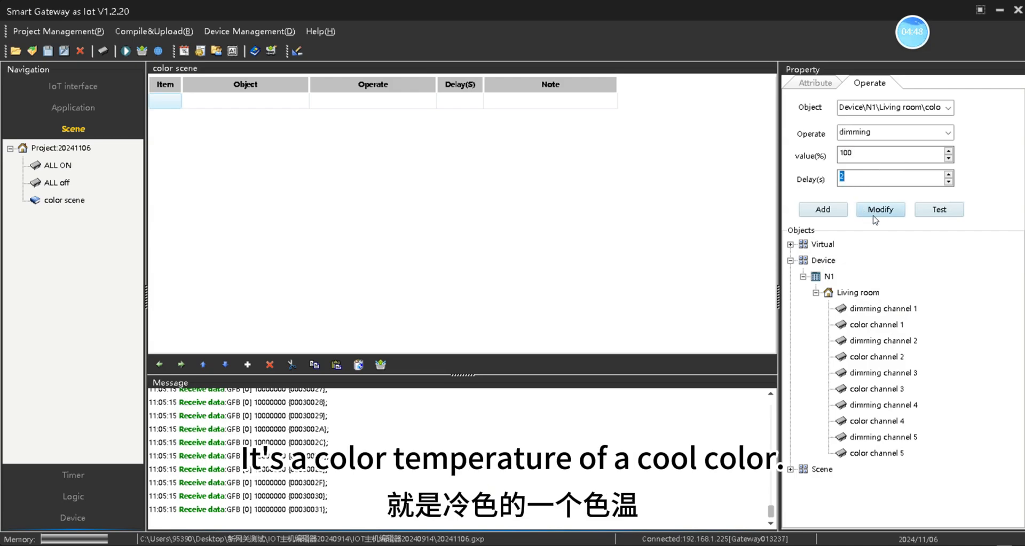
pyautogui.click(830, 216)
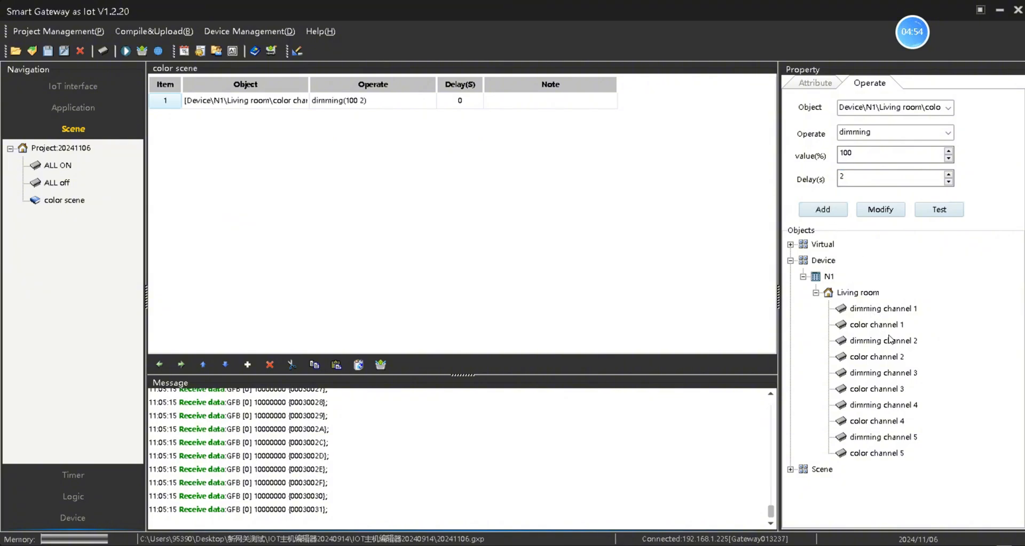
# Step: Add Living room color channels 2–5 to the scene and widen the Object column
pyautogui.doubleClick(889, 357)
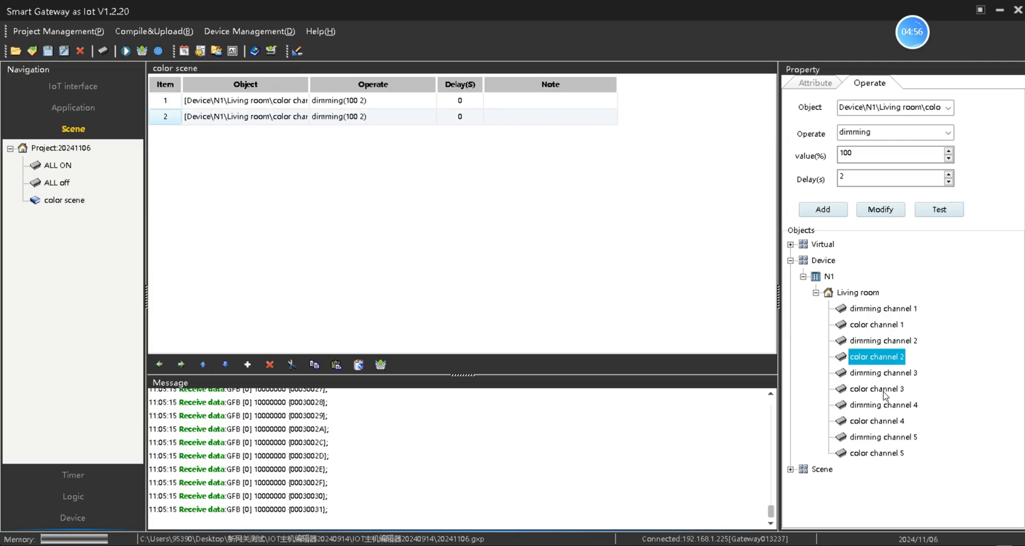
pyautogui.doubleClick(884, 391)
pyautogui.doubleClick(886, 423)
pyautogui.doubleClick(882, 454)
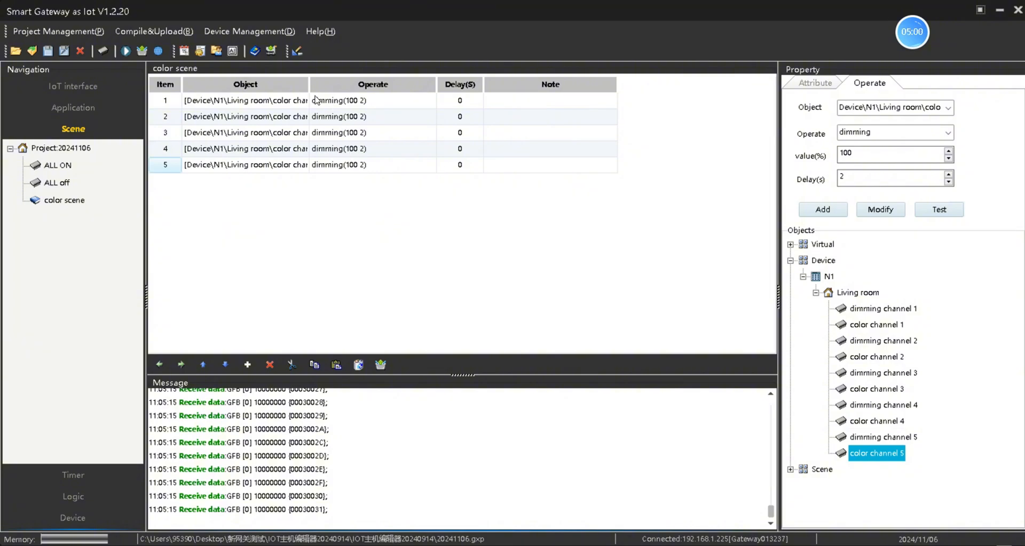
pyautogui.moveTo(309, 85); pyautogui.dragTo(341, 85)
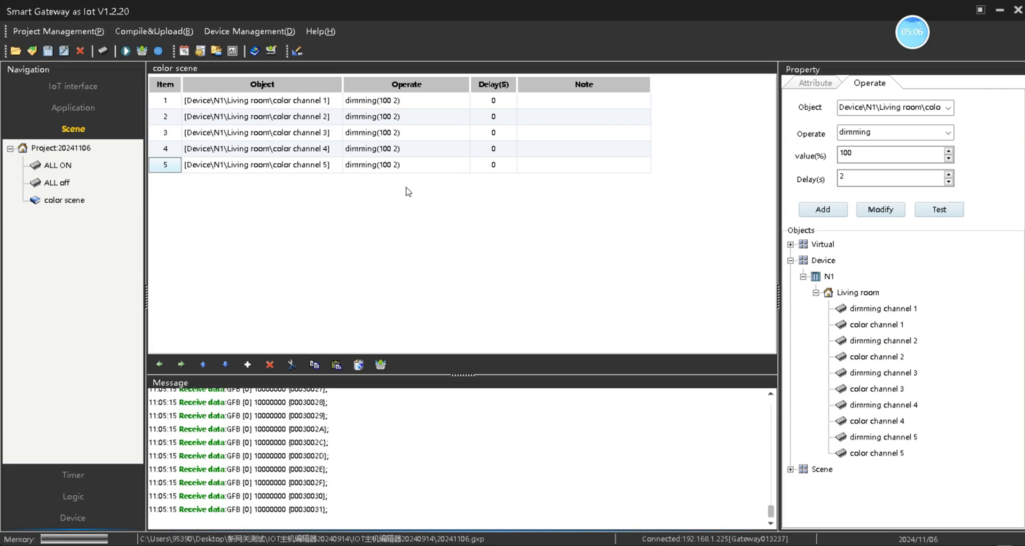
# Step: Copy color scene into Scene4 and rename the copy color scene 2
pyautogui.rightClick(73, 204)
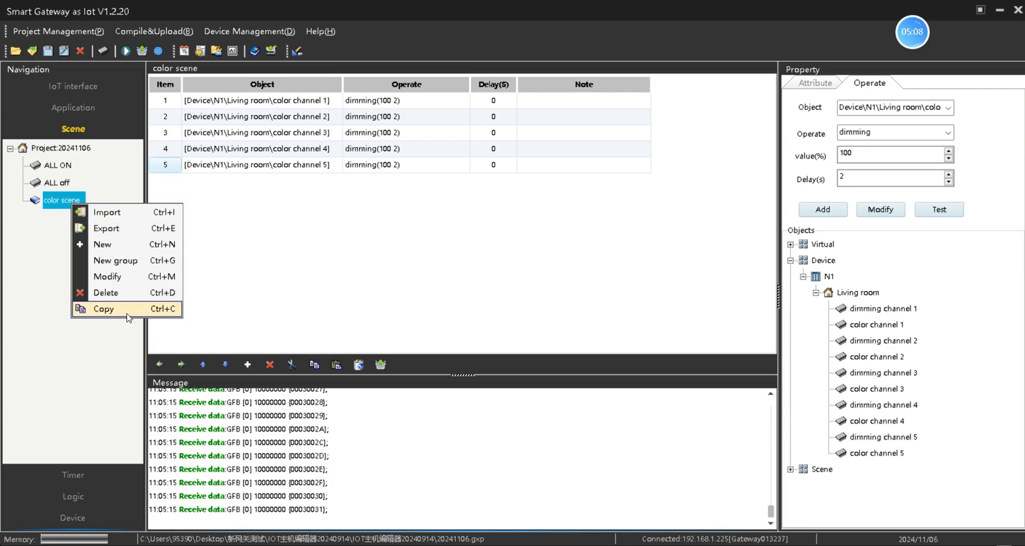
pyautogui.click(104, 309)
pyautogui.click(56, 217)
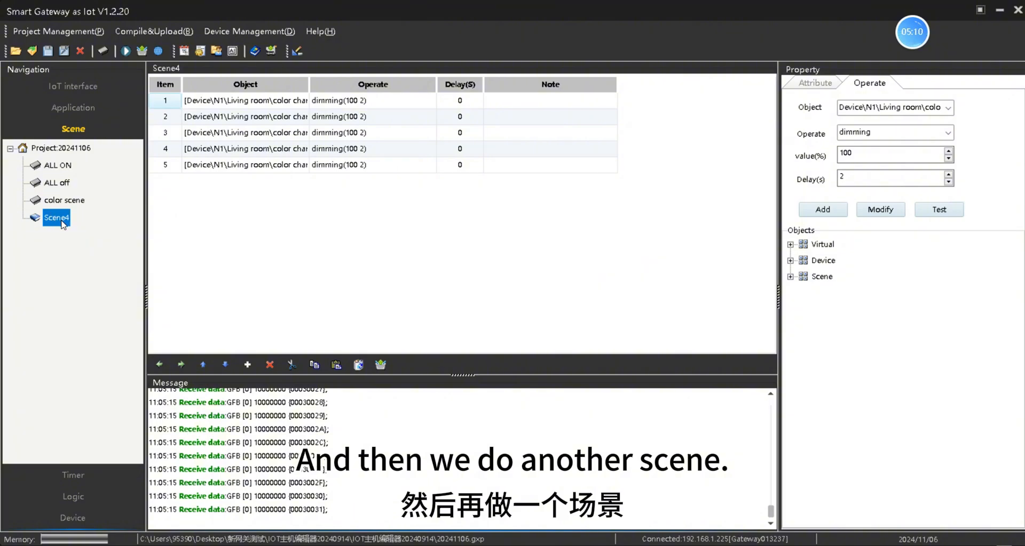
pyautogui.rightClick(63, 223)
pyautogui.click(100, 296)
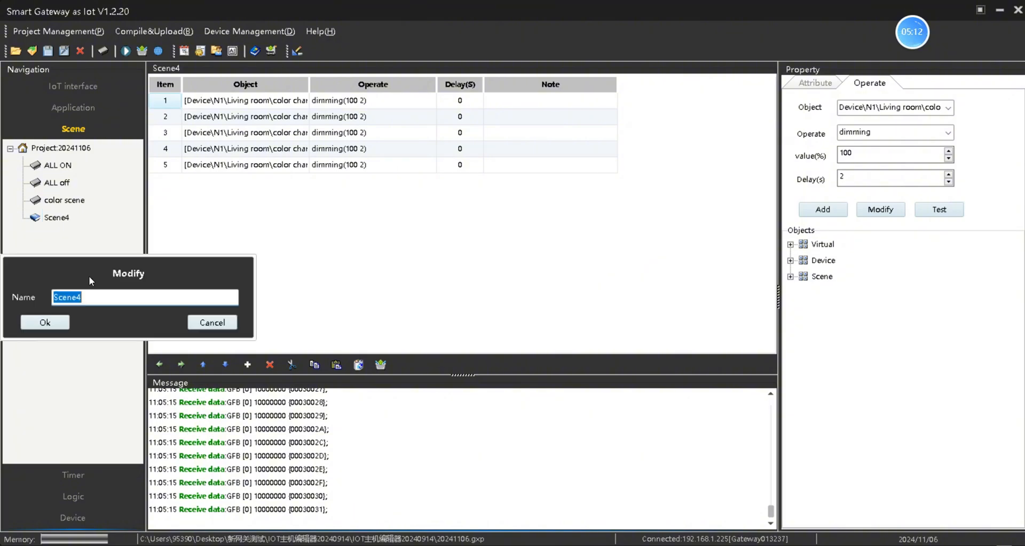
pyautogui.write('color')
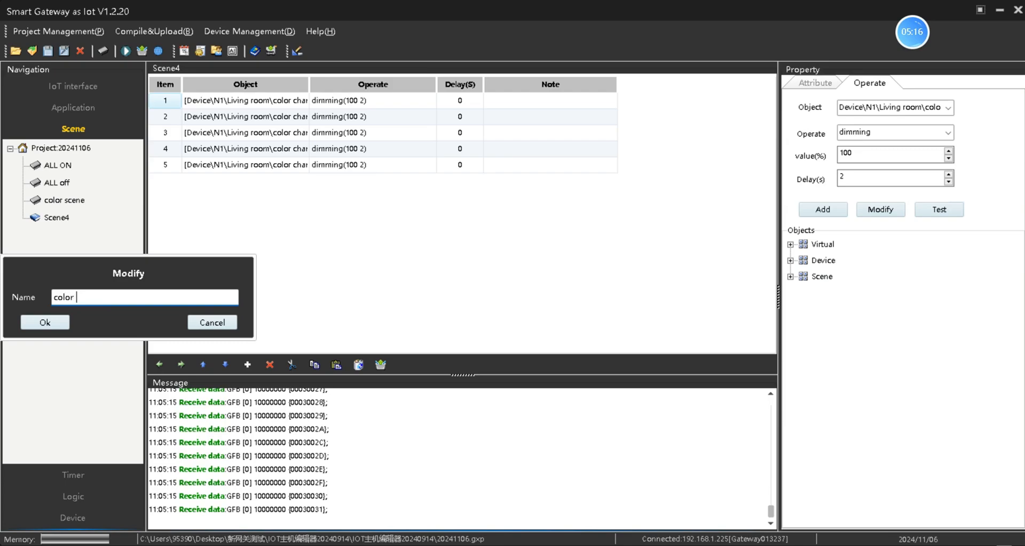
pyautogui.write(' scene 2')
pyautogui.click(37, 322)
# Step: Set rows 1–3 of color scene 2 to 0%
pyautogui.click(389, 101)
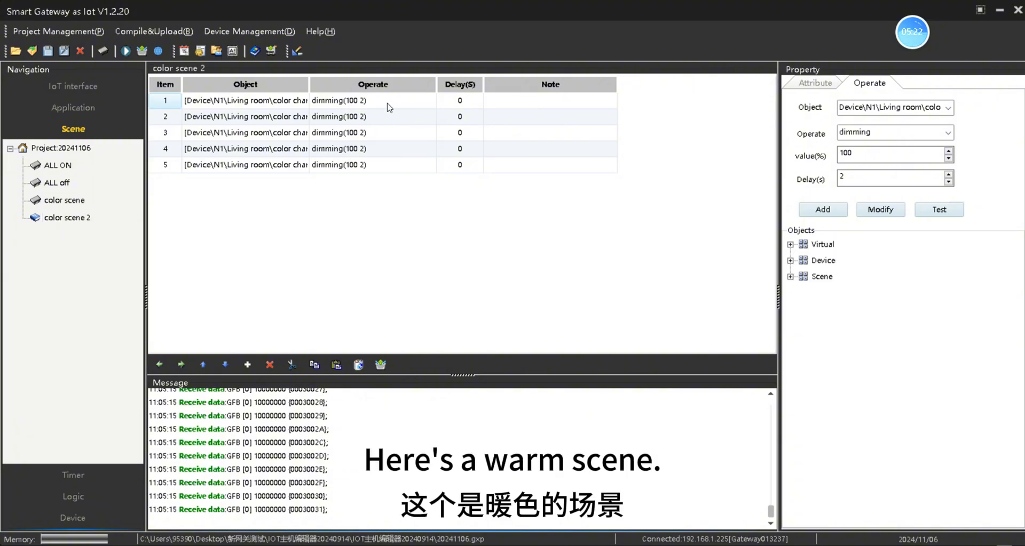
pyautogui.doubleClick(872, 154)
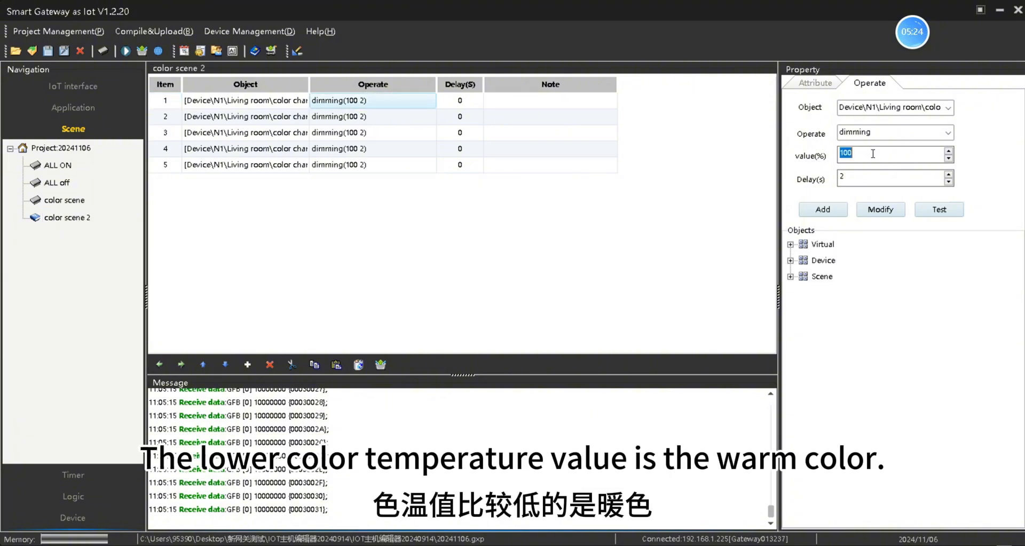
pyautogui.write('0')
pyautogui.click(880, 213)
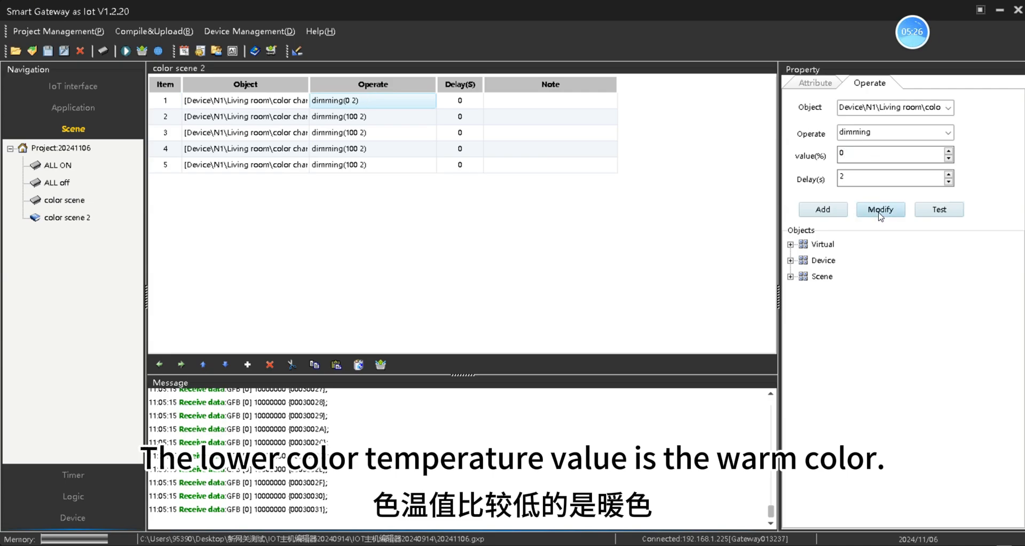
pyautogui.click(380, 118)
pyautogui.doubleClick(870, 155)
pyautogui.write('0')
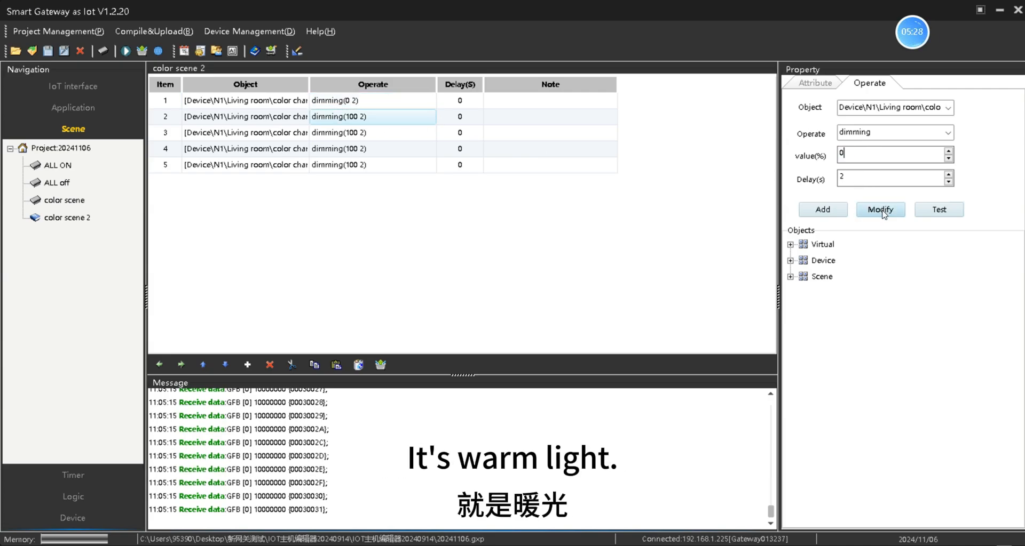
pyautogui.click(881, 210)
pyautogui.click(389, 133)
pyautogui.doubleClick(878, 153)
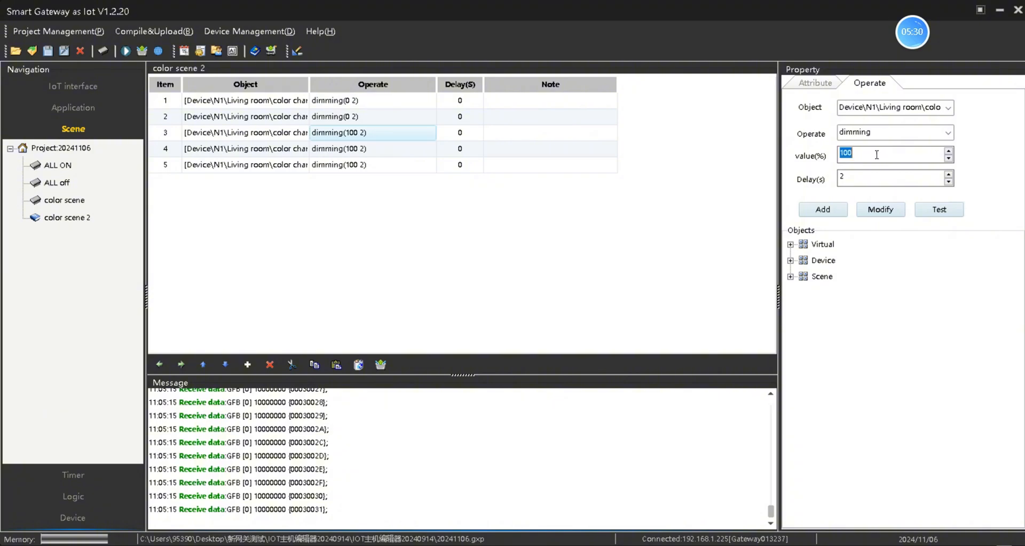
pyautogui.write('0')
pyautogui.click(880, 209)
# Step: Set rows 4 and 5 of color scene 2 to 0%, then show ALL ON
pyautogui.click(437, 154)
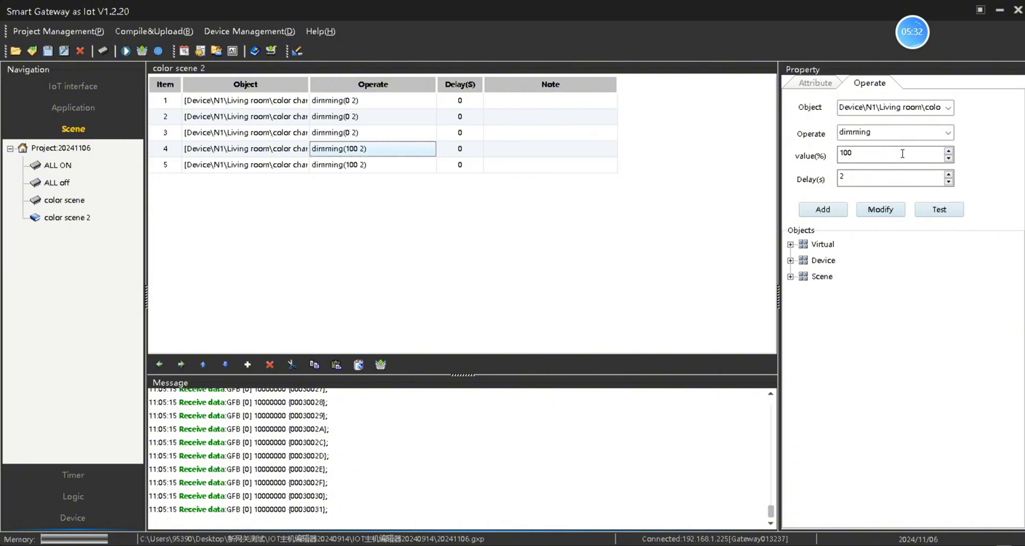
pyautogui.doubleClick(902, 153)
pyautogui.write('0')
pyautogui.click(880, 209)
pyautogui.click(382, 165)
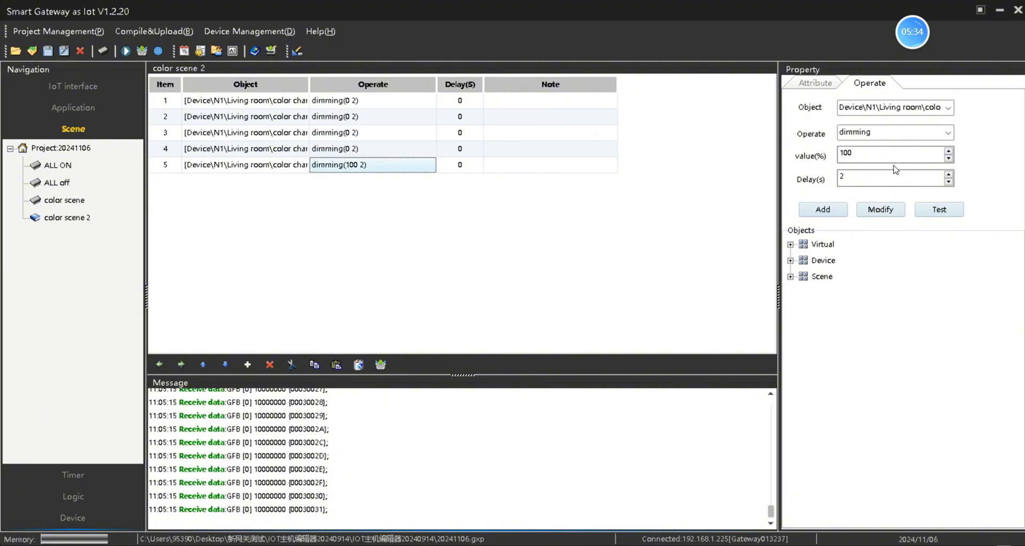
pyautogui.doubleClick(876, 155)
pyautogui.write('0')
pyautogui.click(878, 211)
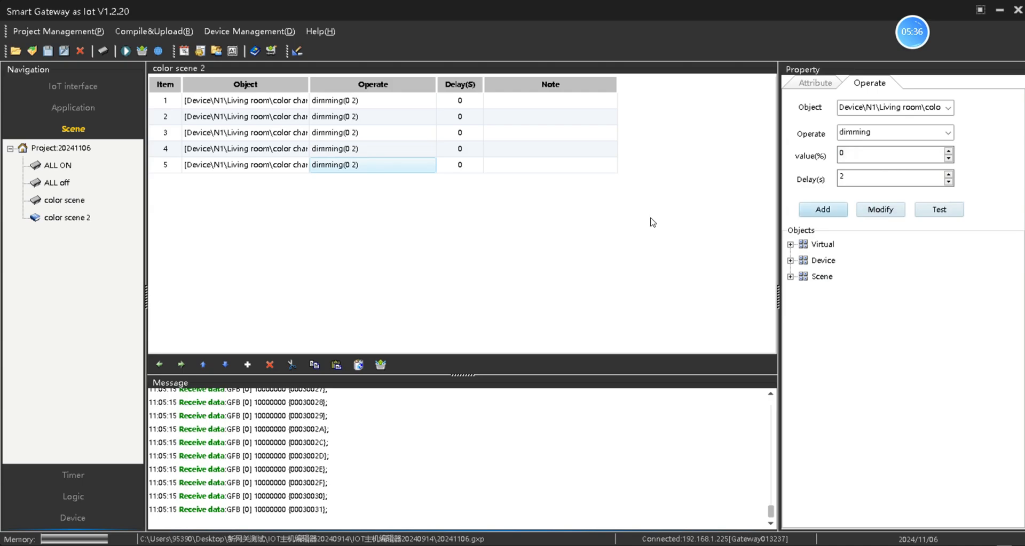
pyautogui.click(57, 167)
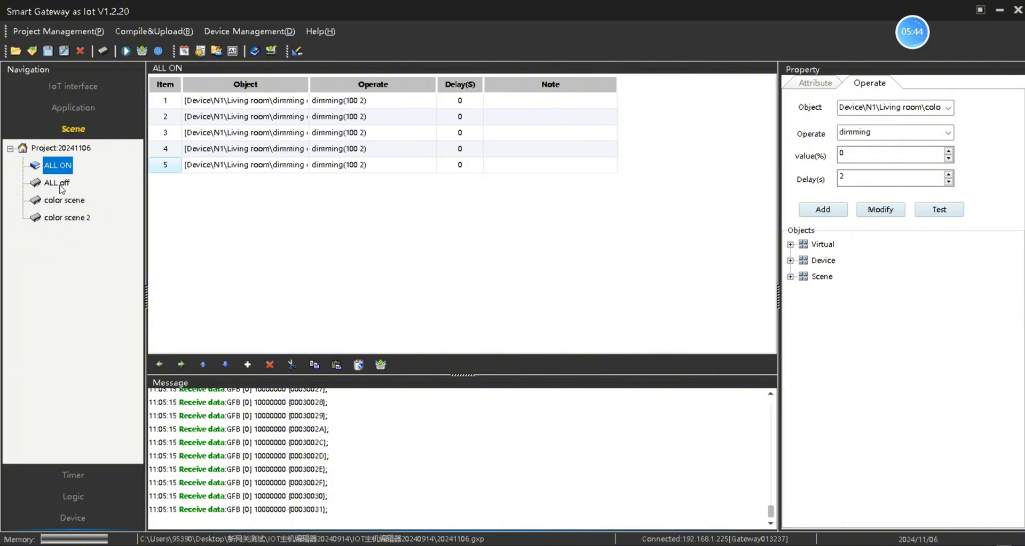
# Step: Check ALL ON, ALL off and color scene, ending on color scene 2's dimming(0 2) steps
pyautogui.click(367, 102)
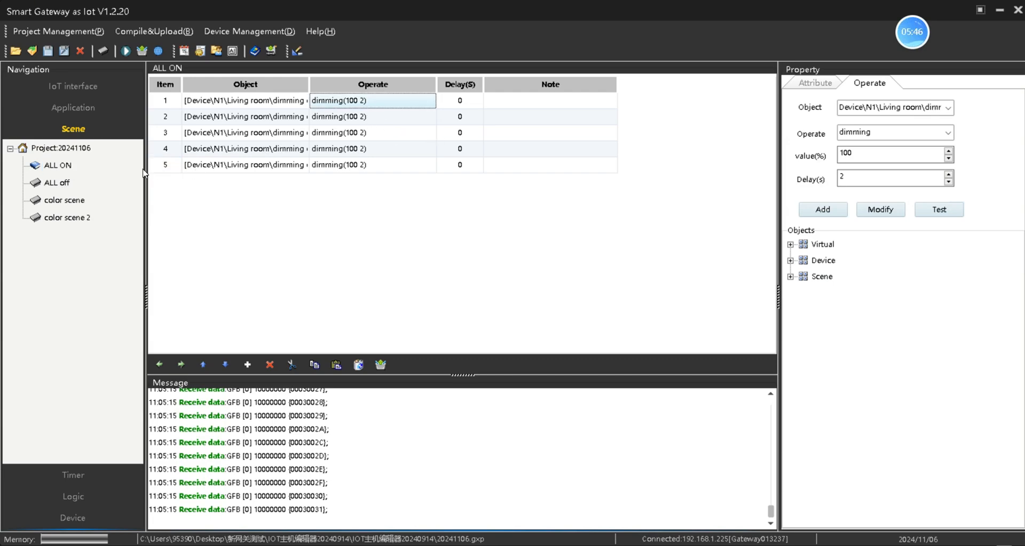
pyautogui.click(57, 183)
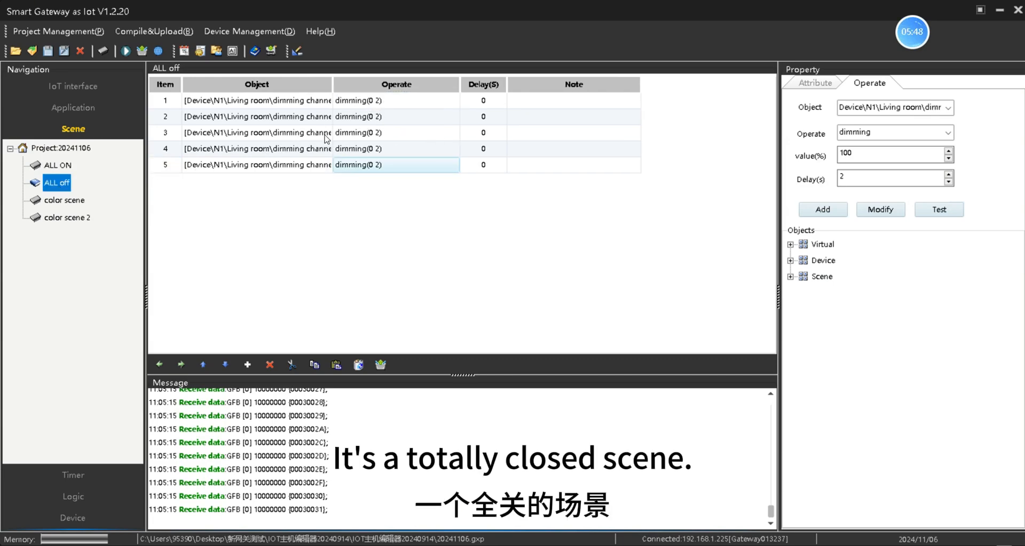
pyautogui.click(78, 200)
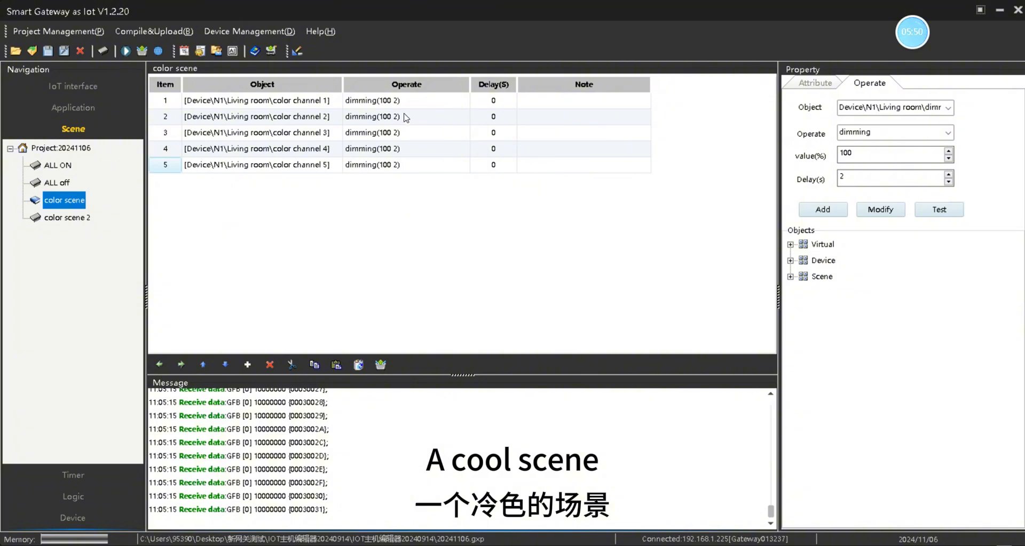
pyautogui.click(76, 219)
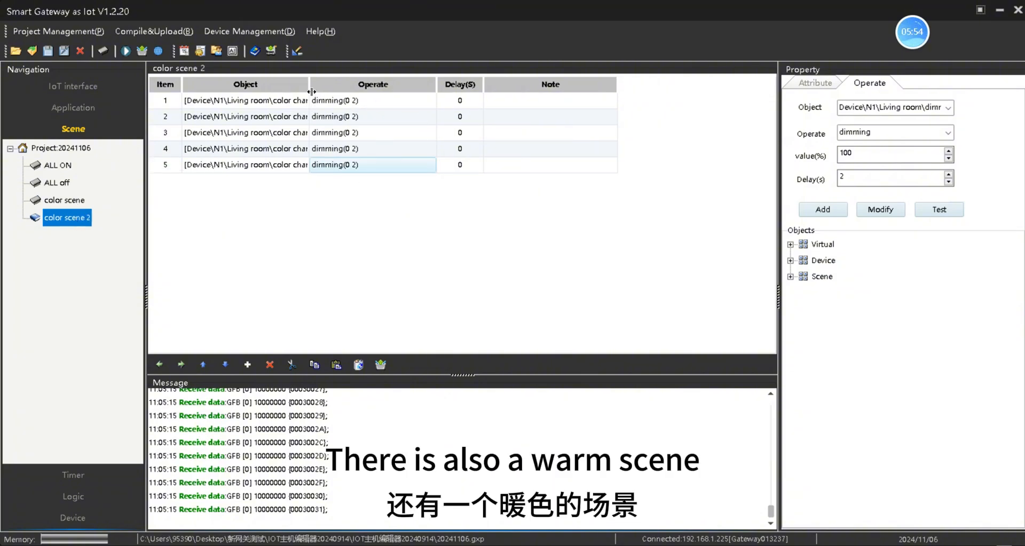
# Step: Run Compile Gateway, then Upload Gateway from the Compile&Upload menu
pyautogui.click(184, 32)
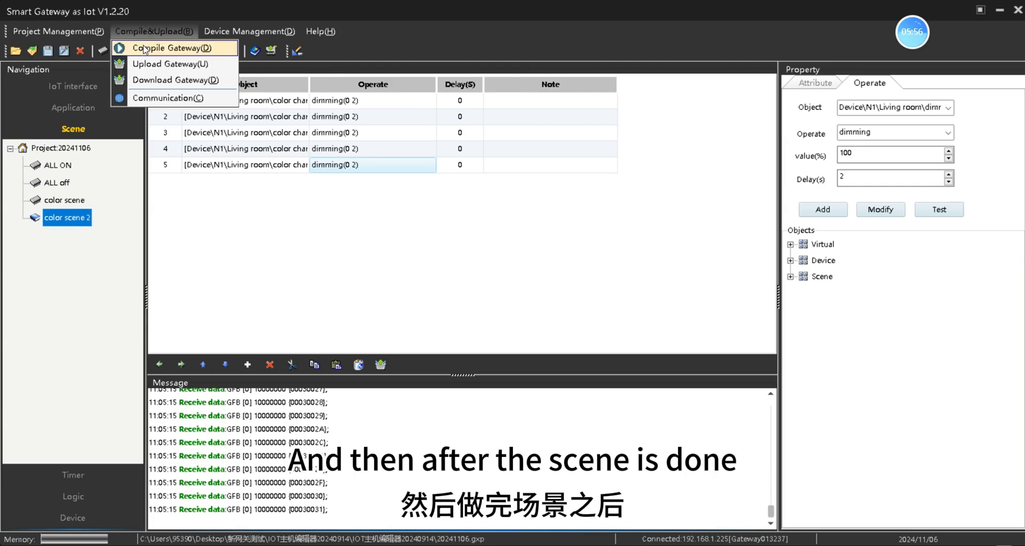
pyautogui.click(147, 49)
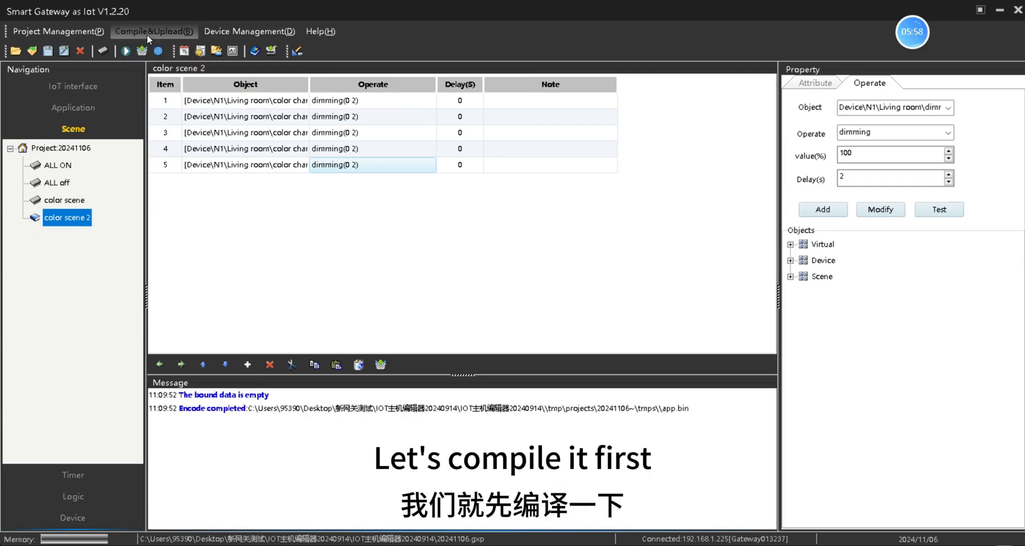
pyautogui.click(147, 33)
pyautogui.click(149, 63)
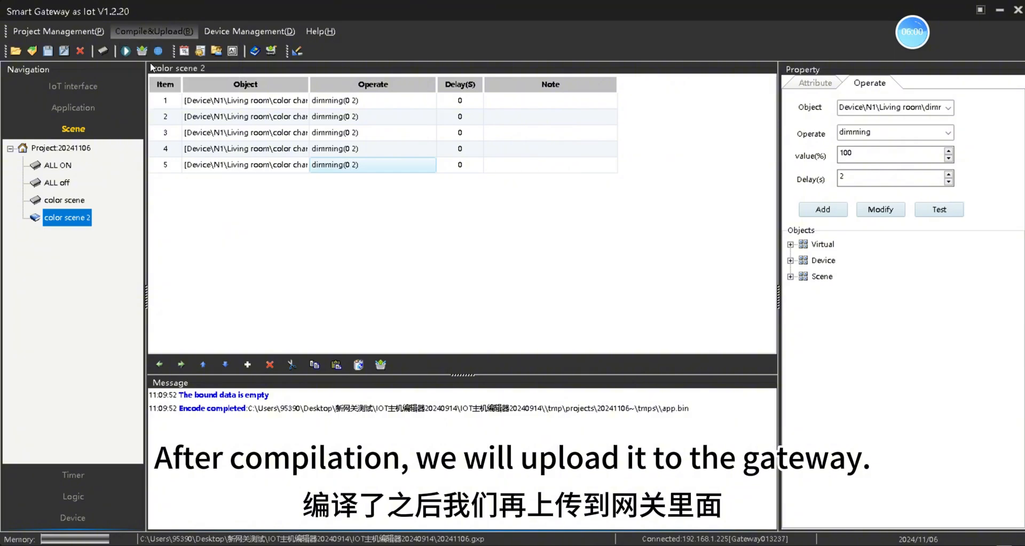